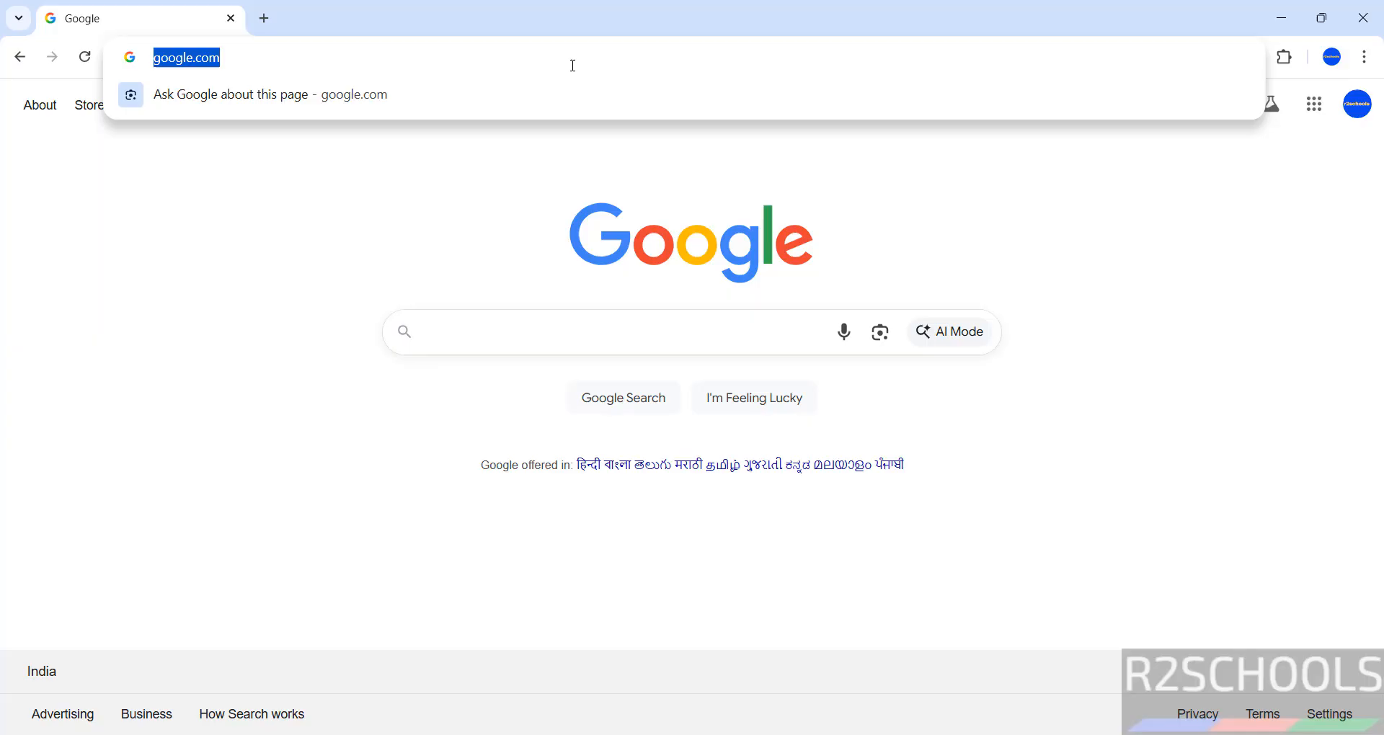
# - Load rockylinux.org and scroll its Download page to the Rocky Linux 10 AMD/Intel default images
pyautogui.write('rockylinux.org')
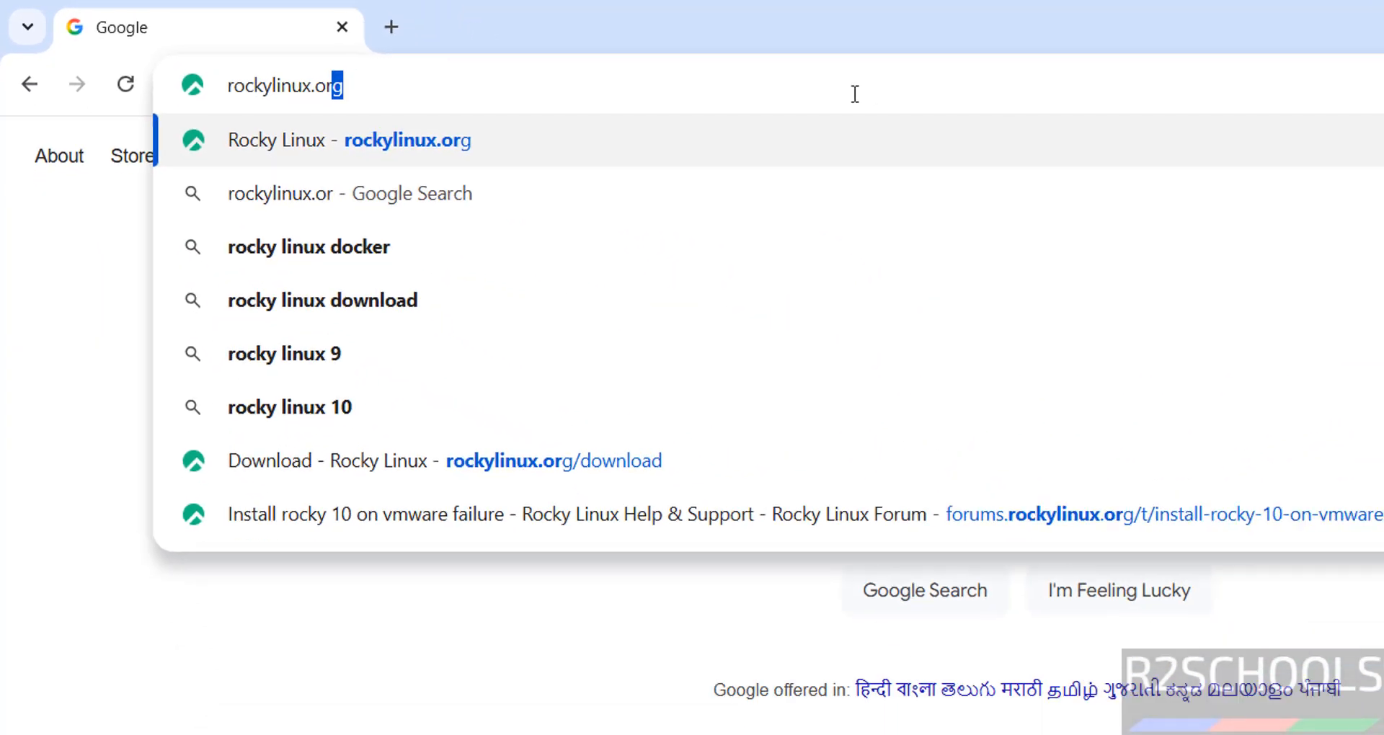
pyautogui.press('Return')
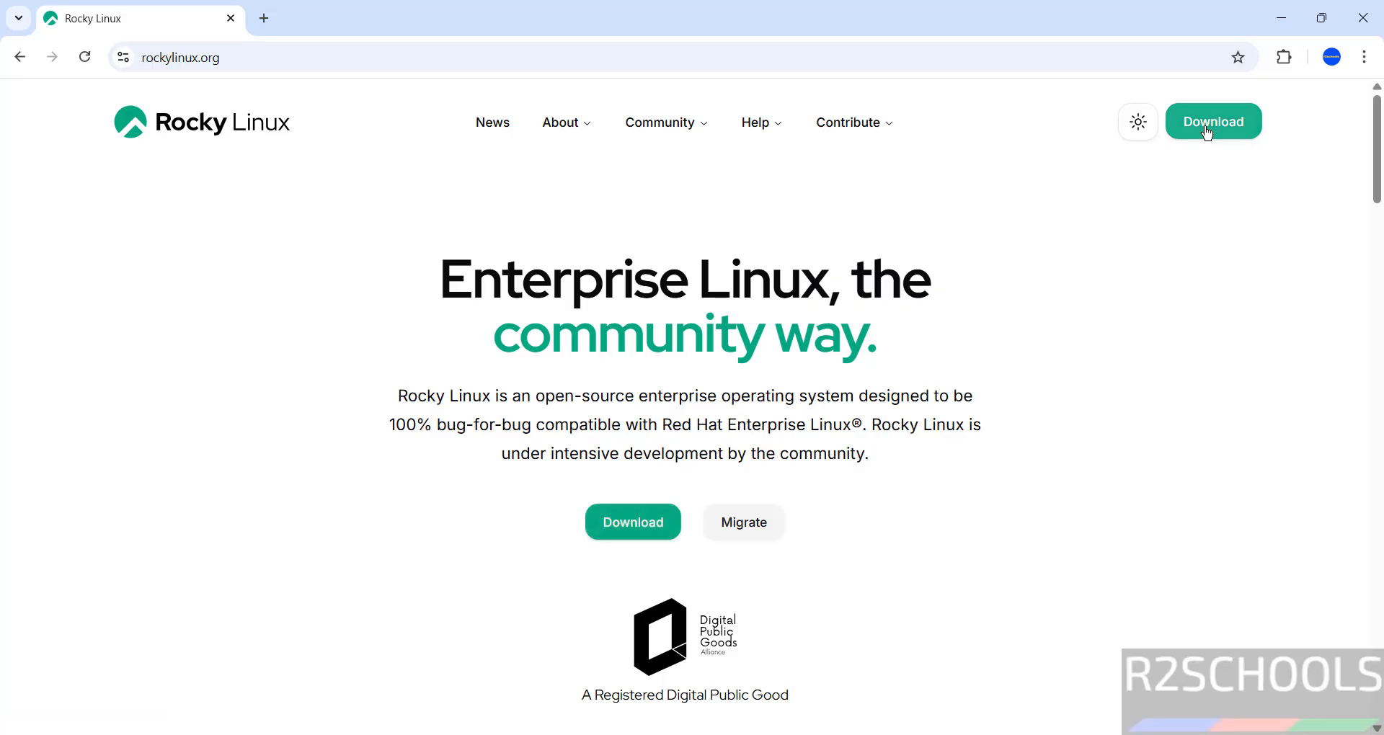
pyautogui.click(1202, 129)
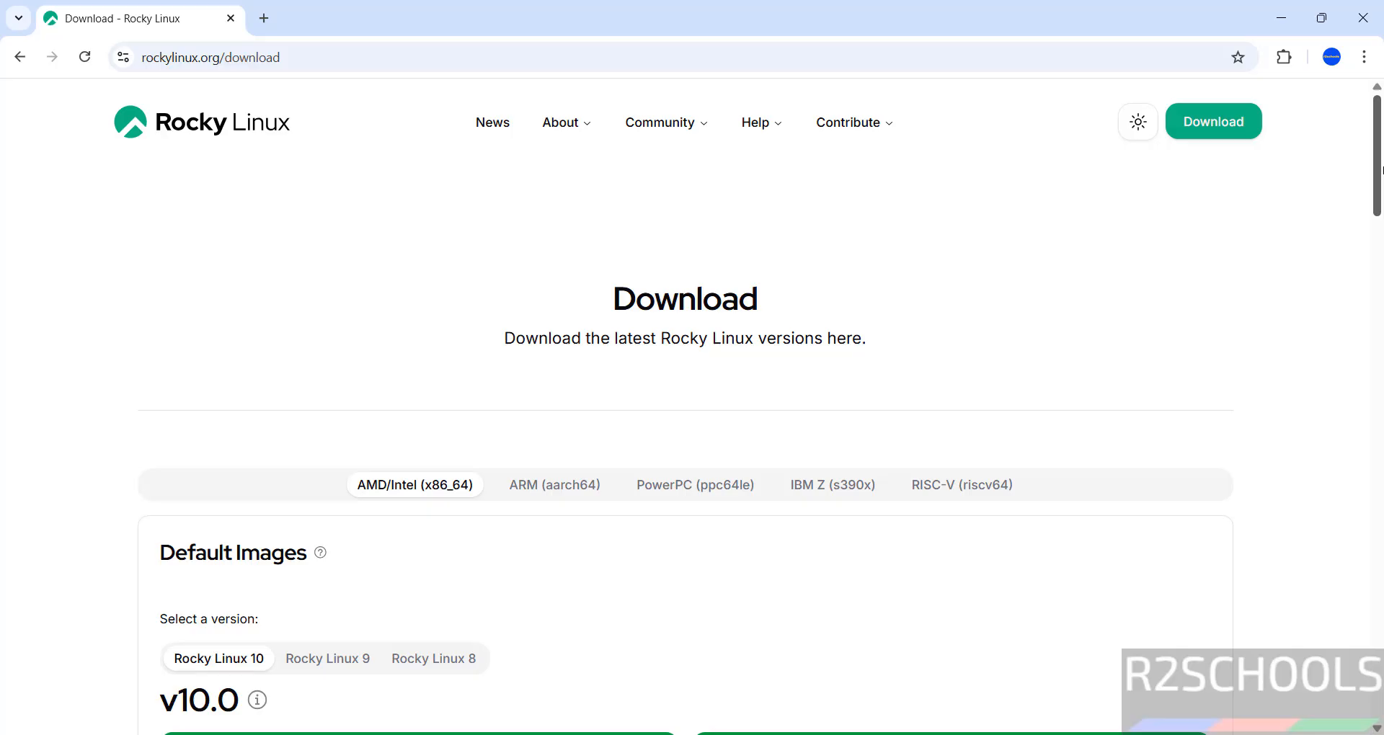
pyautogui.scroll(-5, 1382, 170)
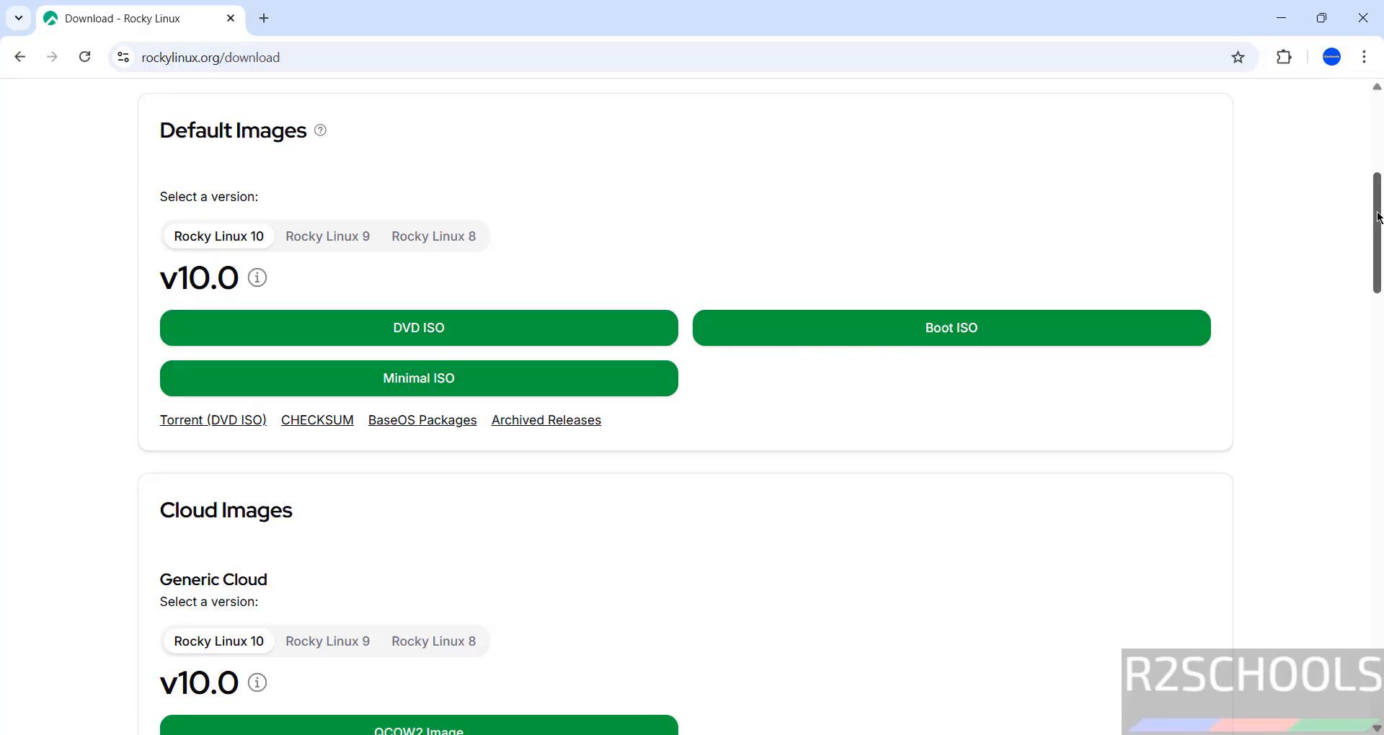
pyautogui.moveTo(1378, 218); pyautogui.dragTo(1369, 209)
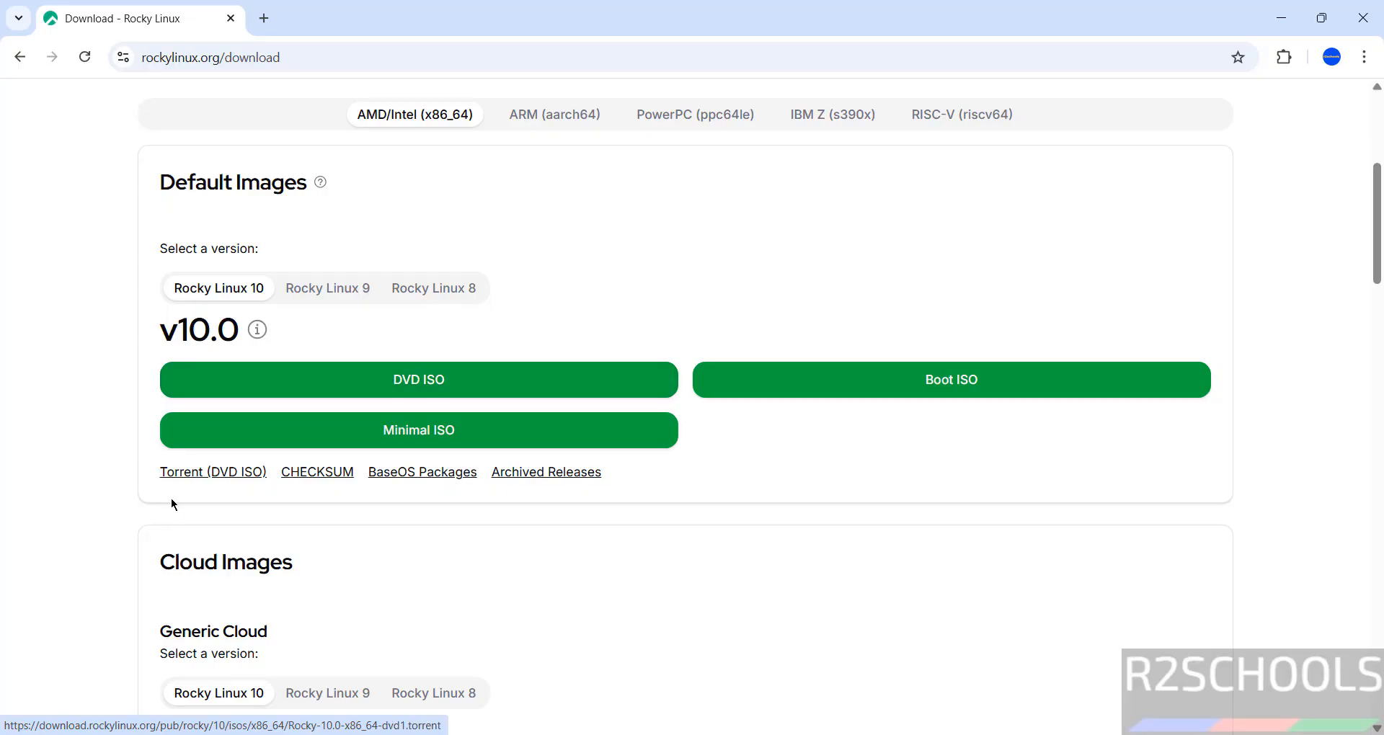
# - Start the Rocky-10.0-x86_64-dvd1.iso download, then cancel it and remove it from Chrome's download list
pyautogui.click(323, 382)
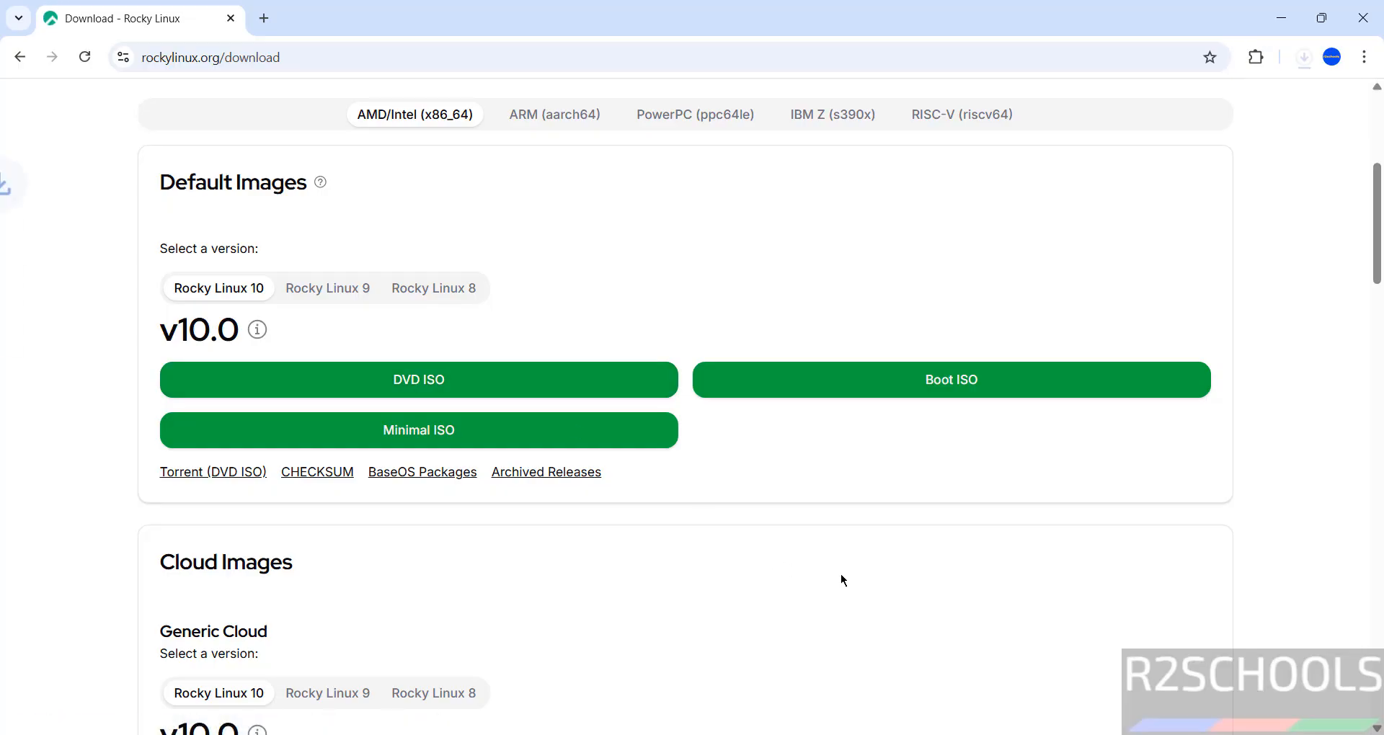
pyautogui.hotkey('ctrl', 'j')
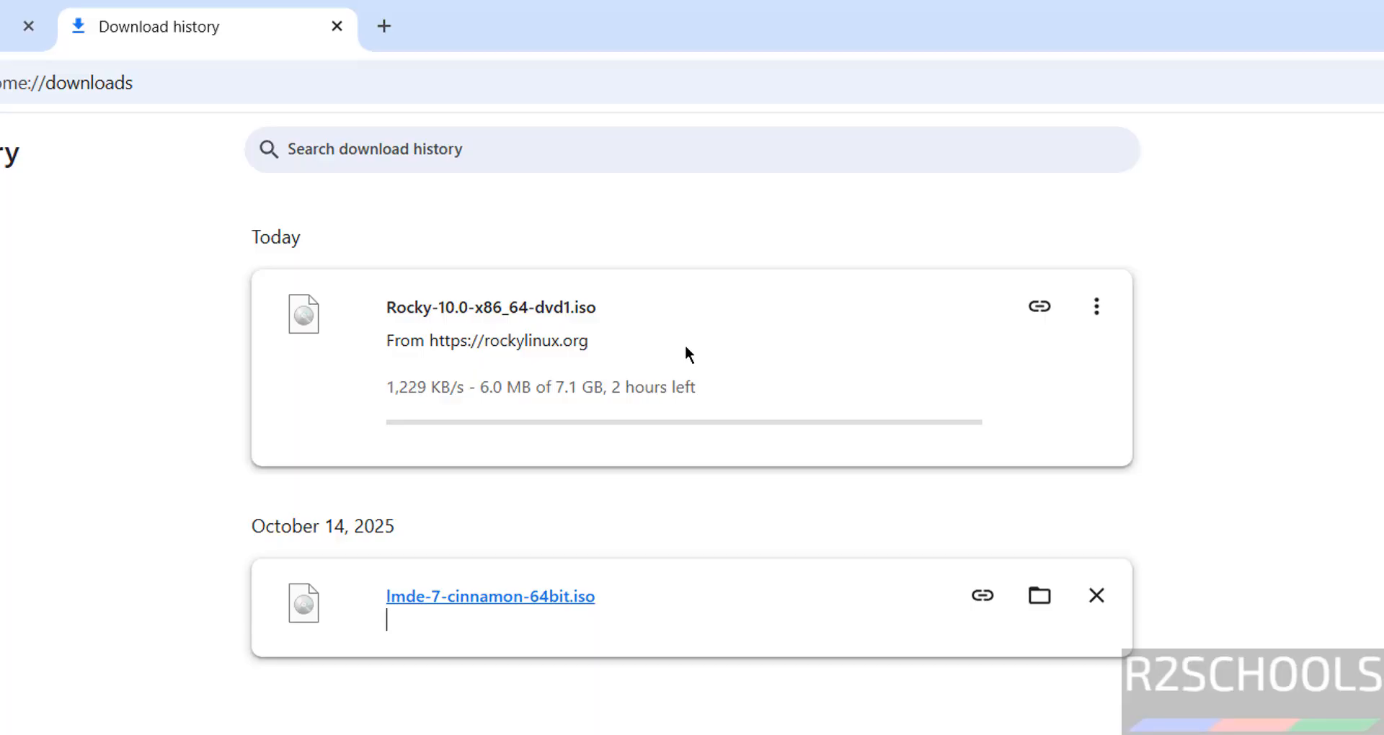
pyautogui.click(1097, 308)
pyautogui.click(1032, 369)
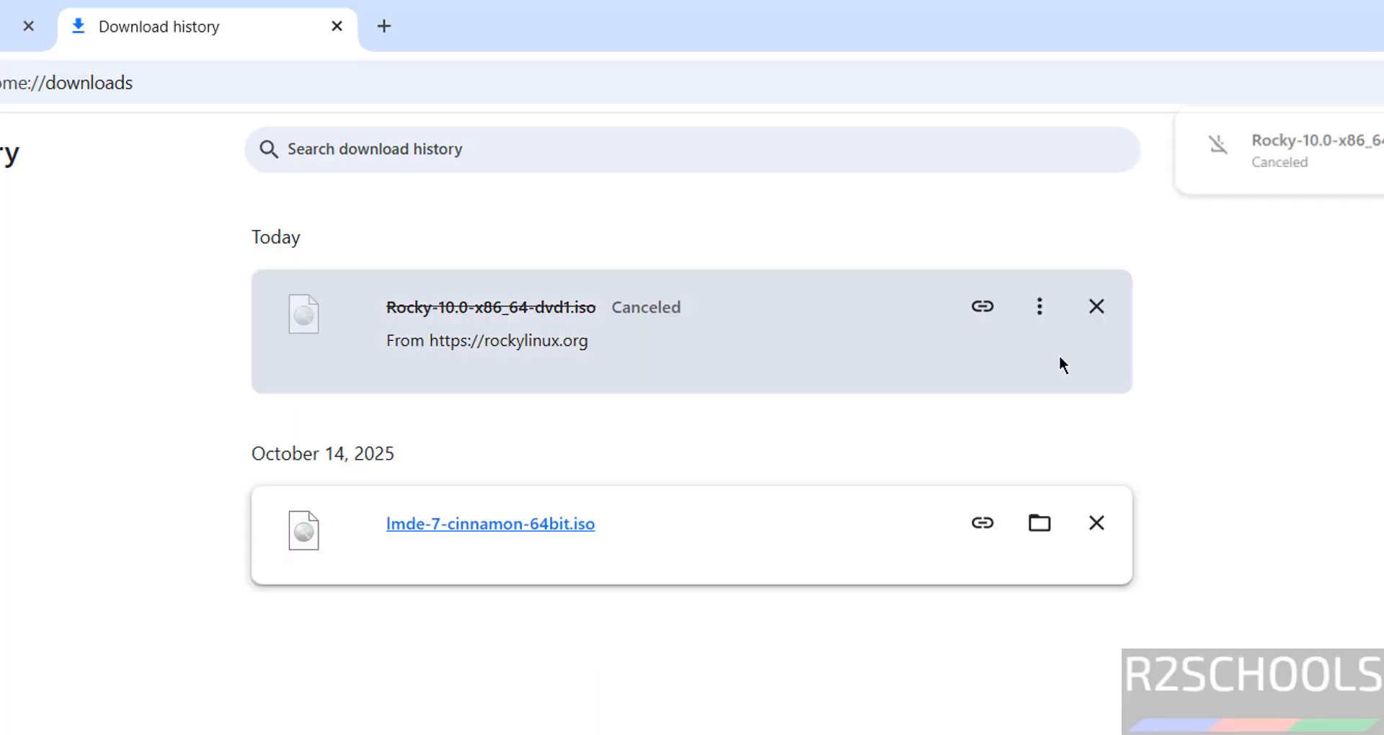
pyautogui.click(1097, 307)
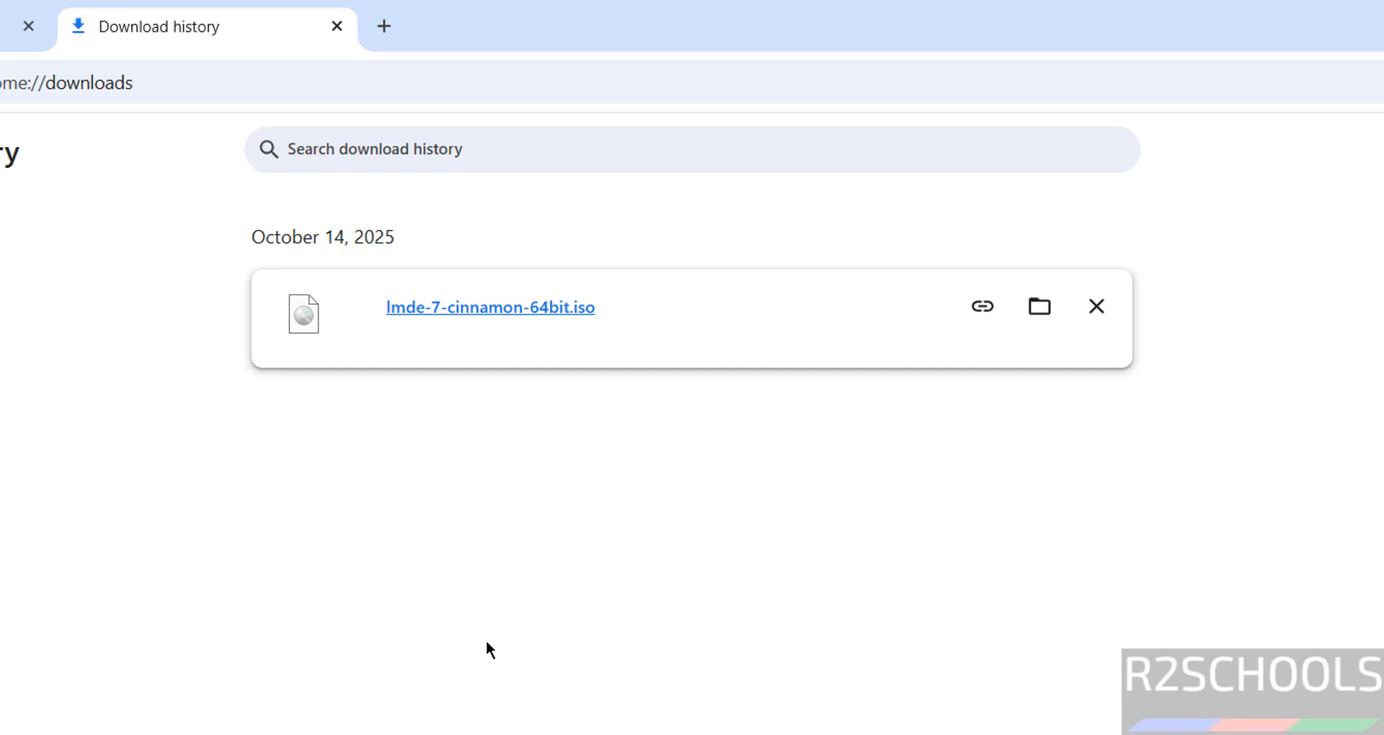
# - Search 'virtua' in the Start menu and launch Oracle VirtualBox
pyautogui.press('super')
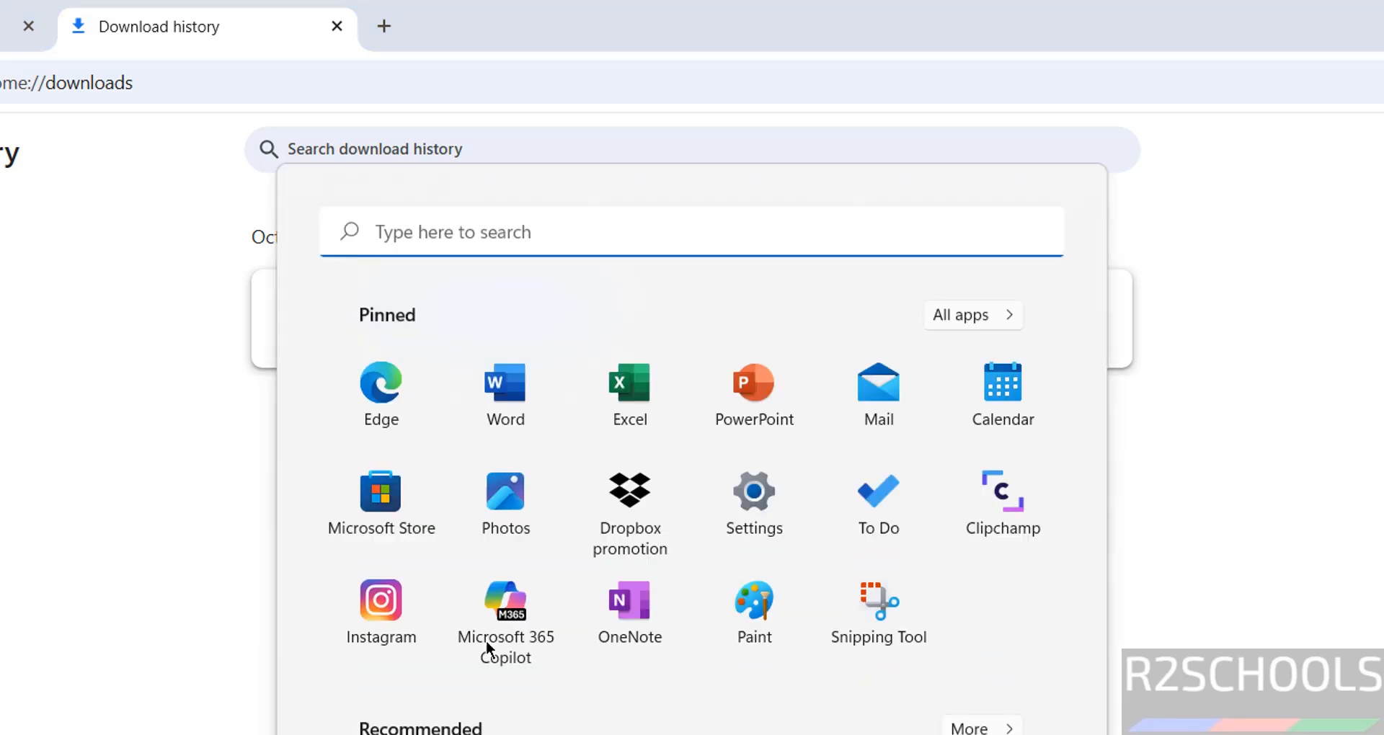
pyautogui.write('vi')
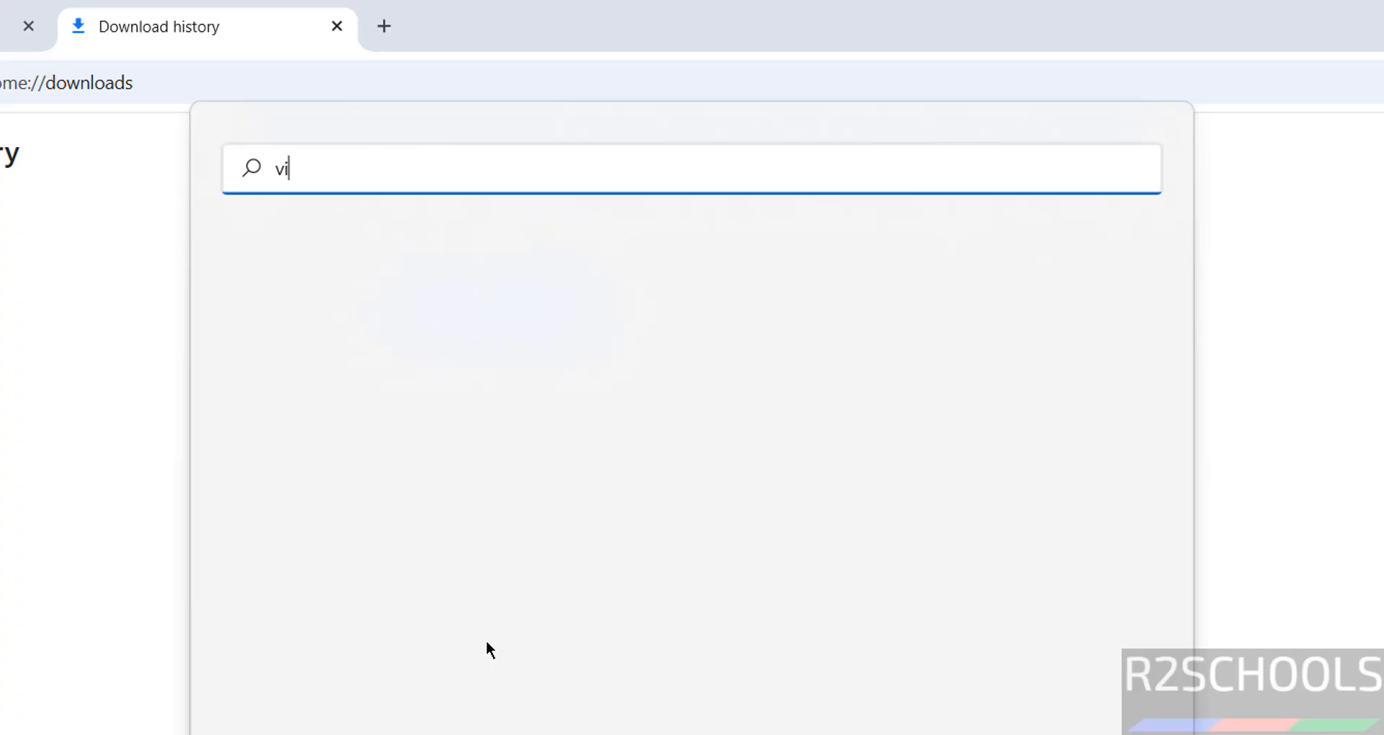
pyautogui.write('rtua')
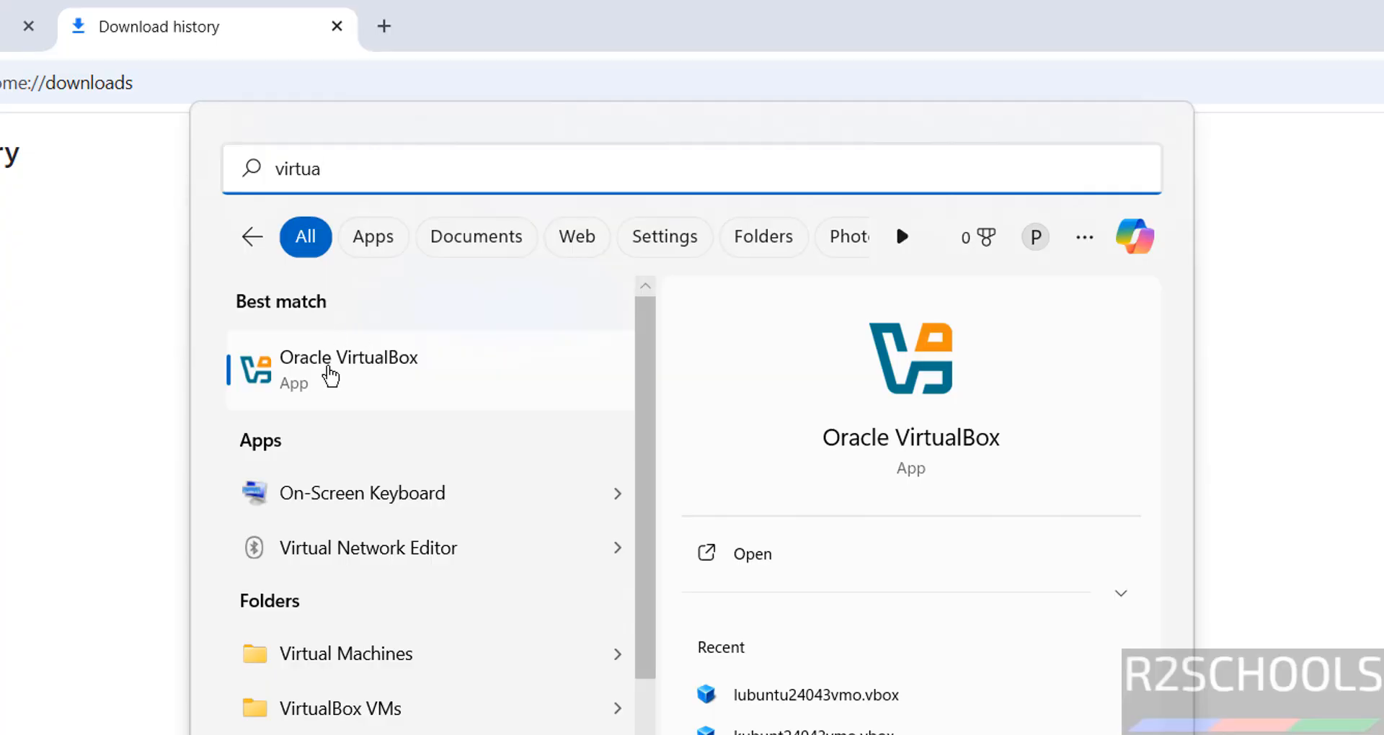
pyautogui.click(479, 366)
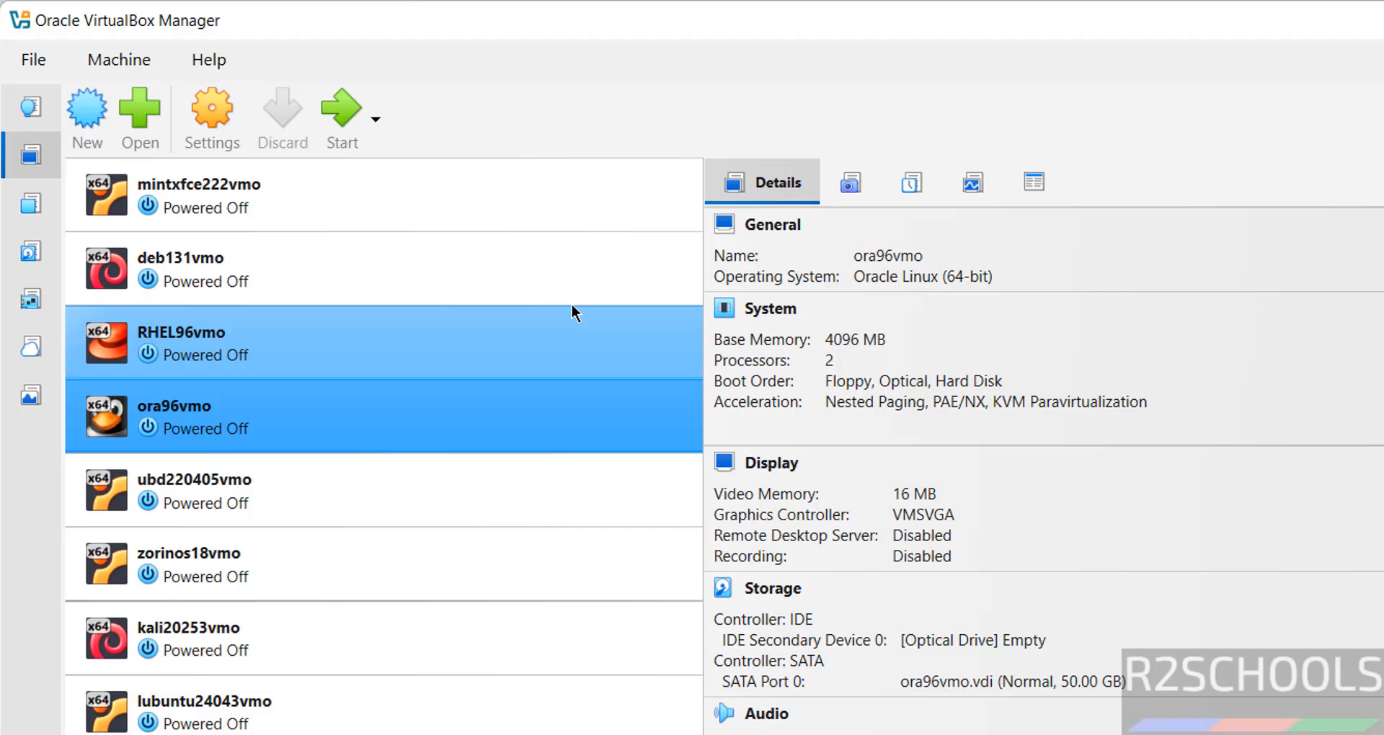
# - Start a new virtual machine named rockylinux10svmo
pyautogui.click(87, 108)
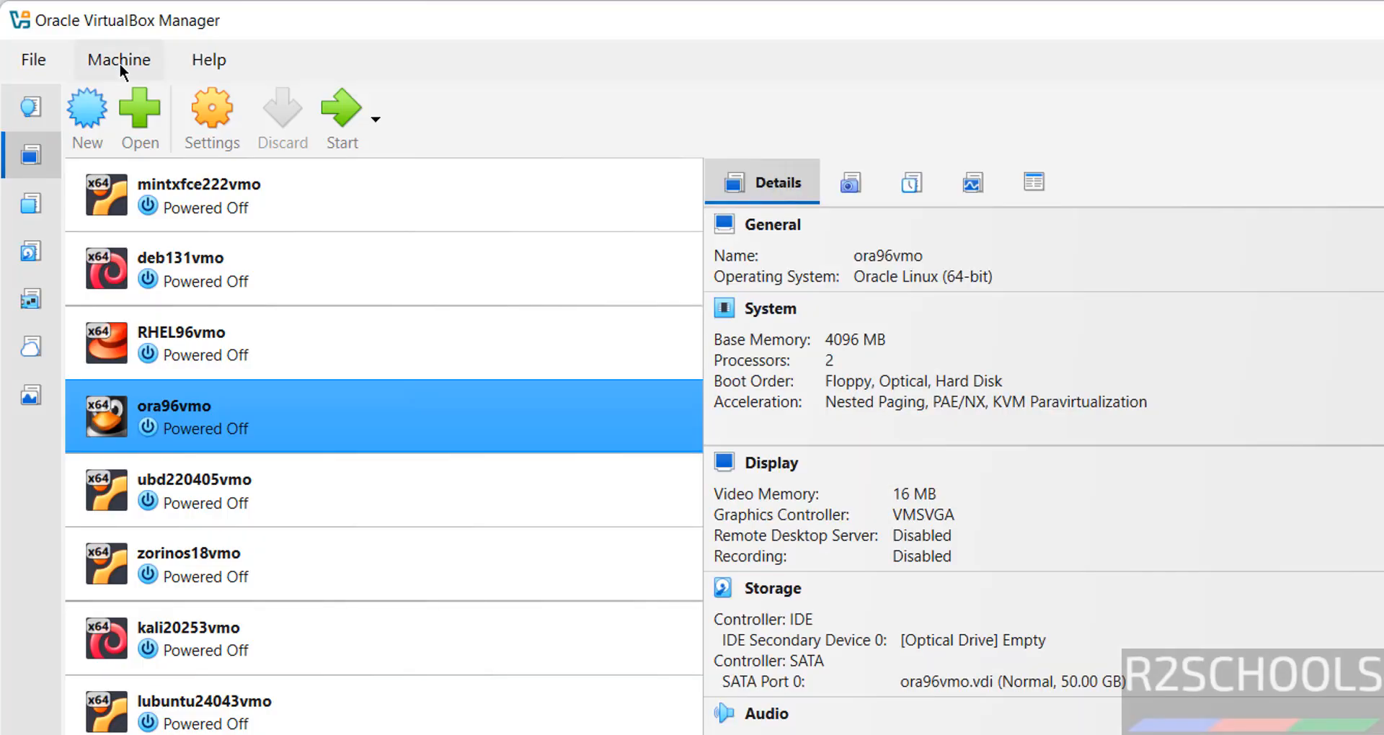
pyautogui.click(119, 63)
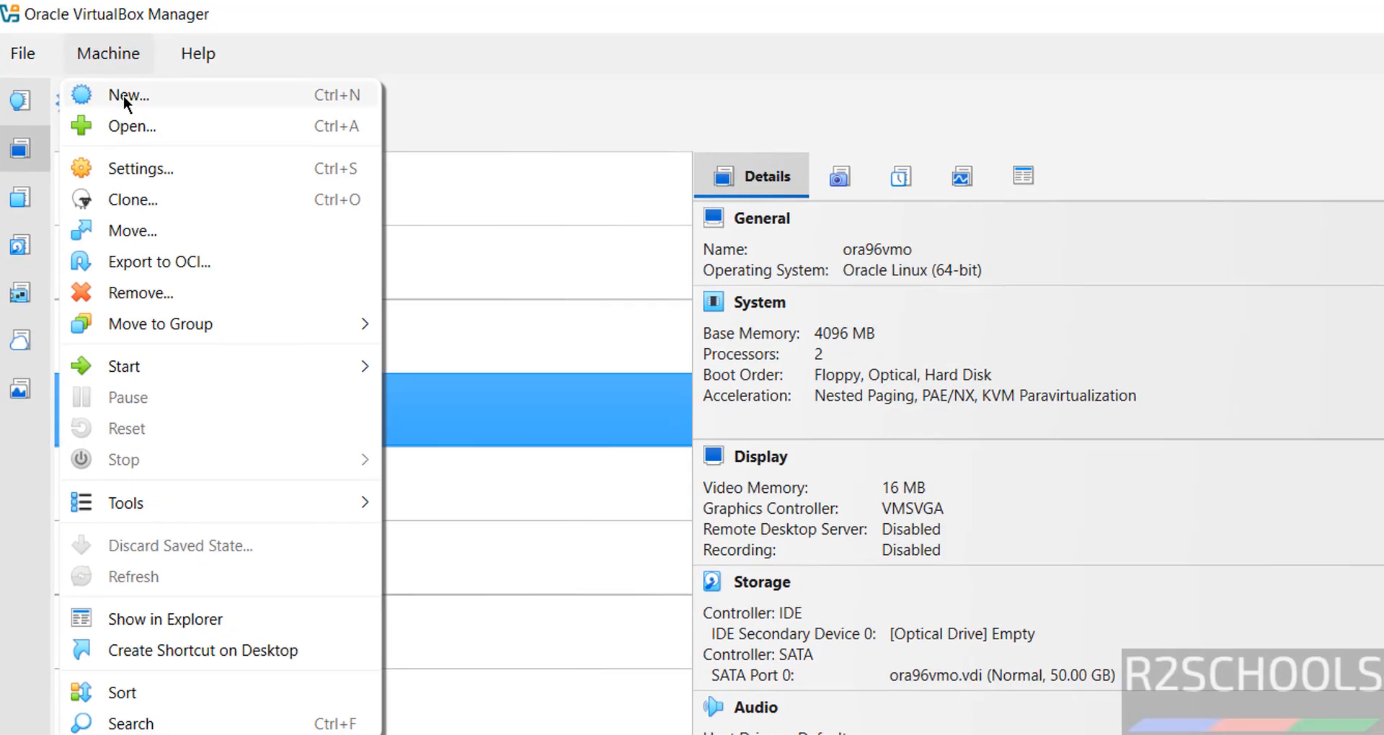
pyautogui.click(135, 102)
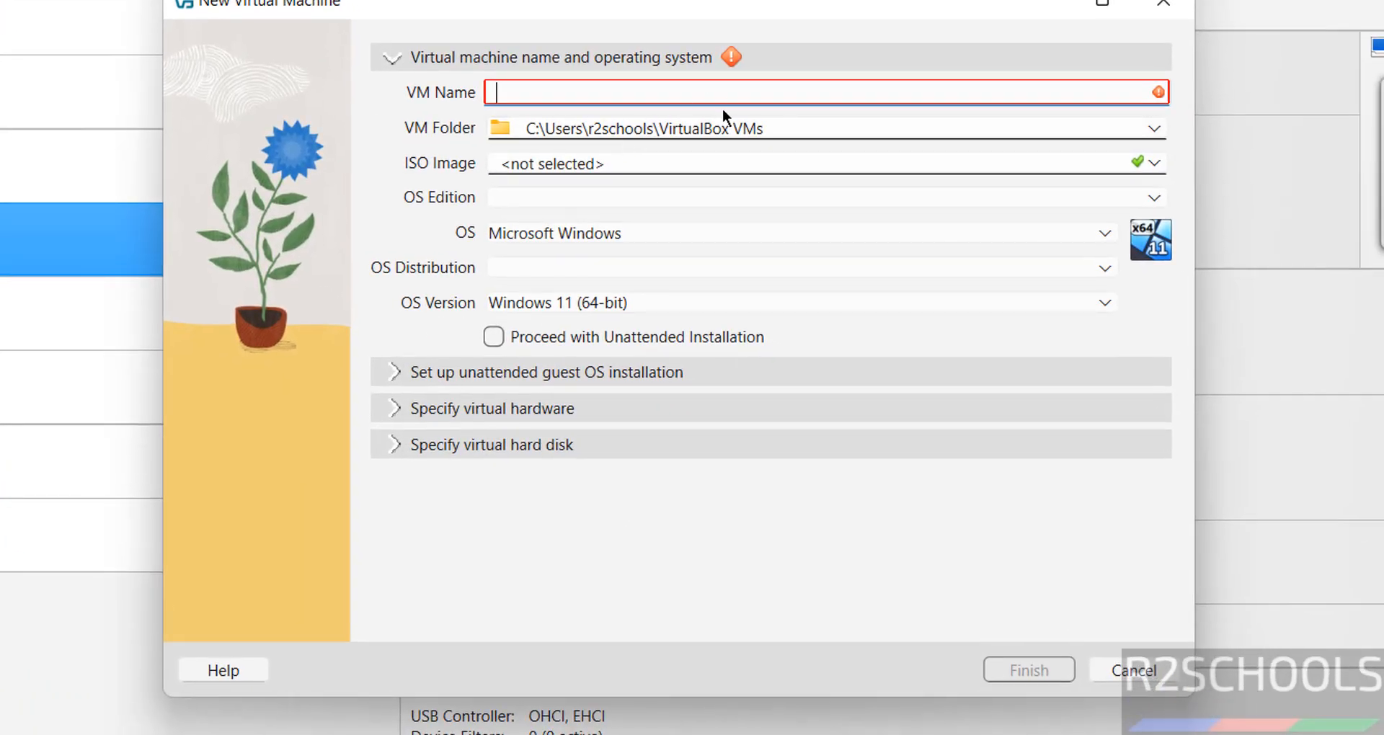
pyautogui.write('rockylinu')
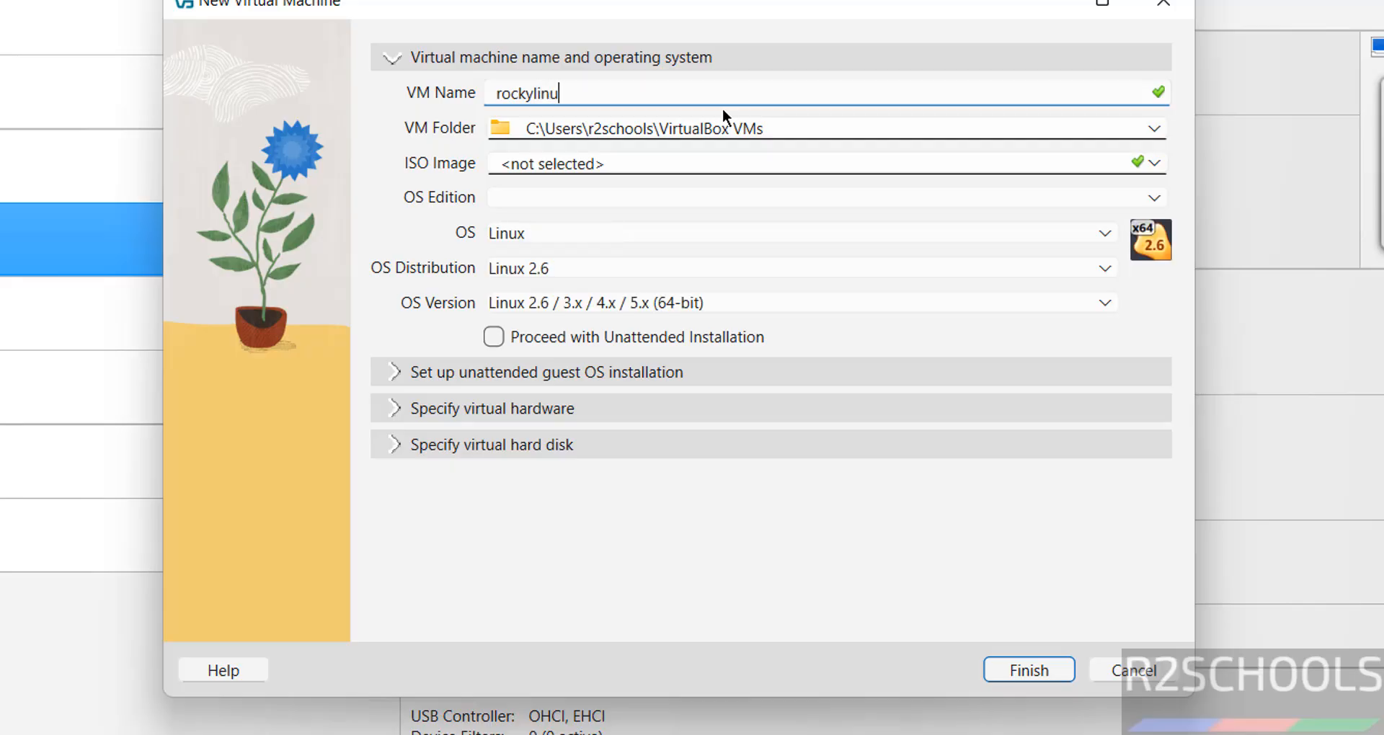
pyautogui.write('x10svmo')
pyautogui.hotkey('ctrl', 'a')
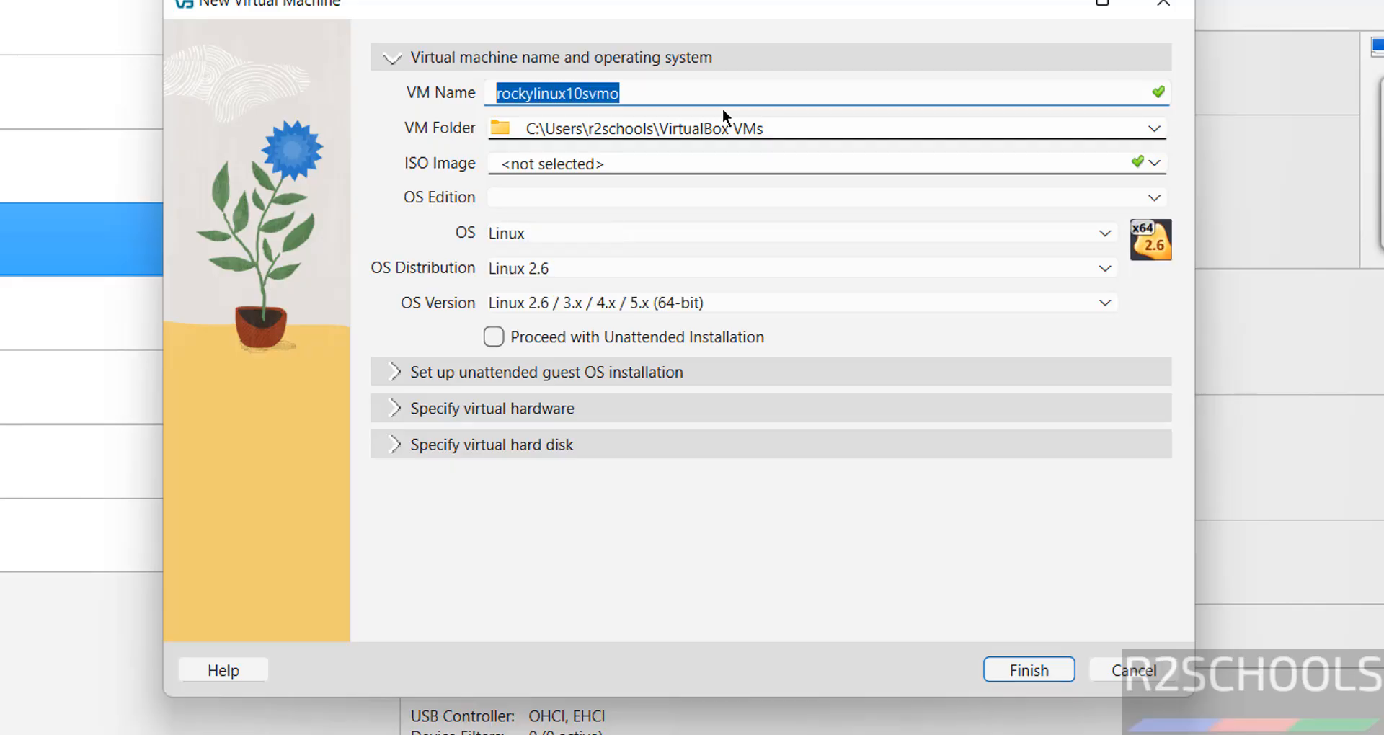
# - Create a rockylinux10svmo folder under E:\VMS and select it as the VM folder
pyautogui.click(1154, 129)
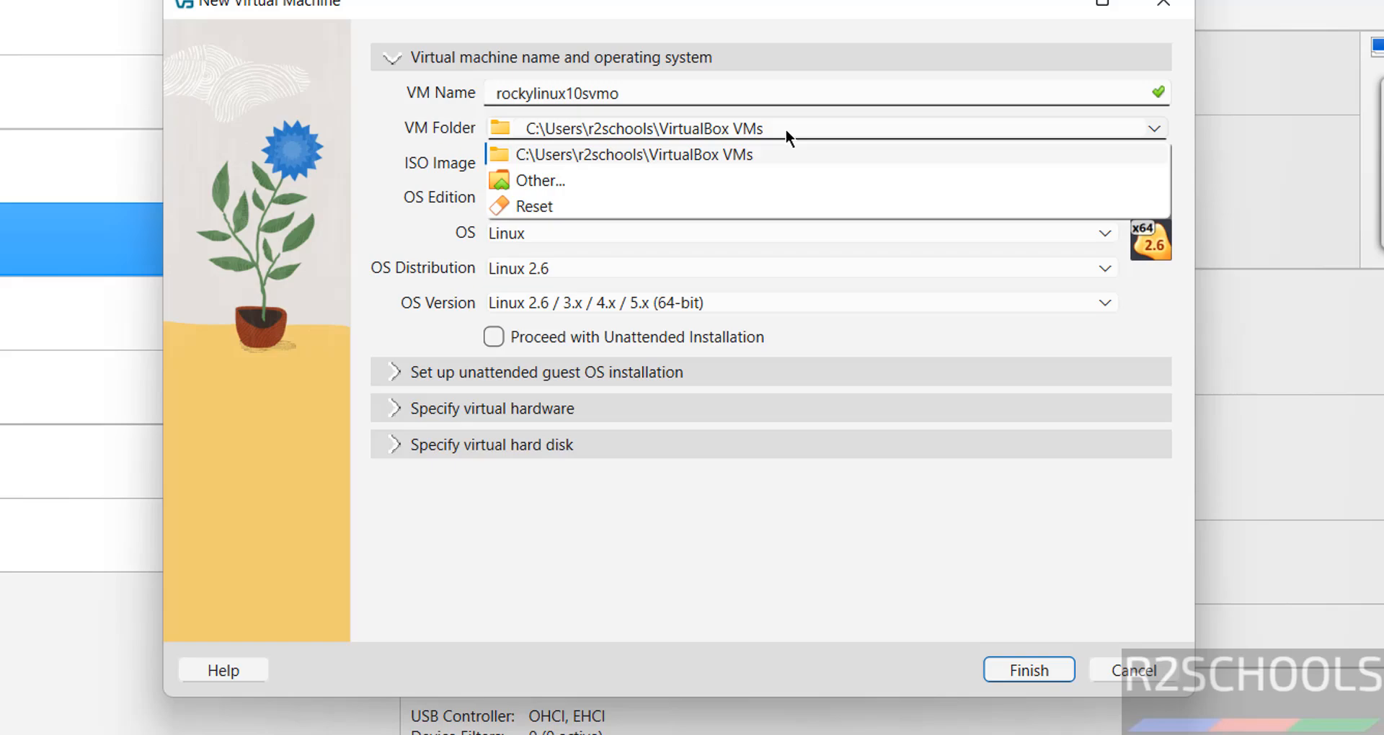
pyautogui.click(567, 179)
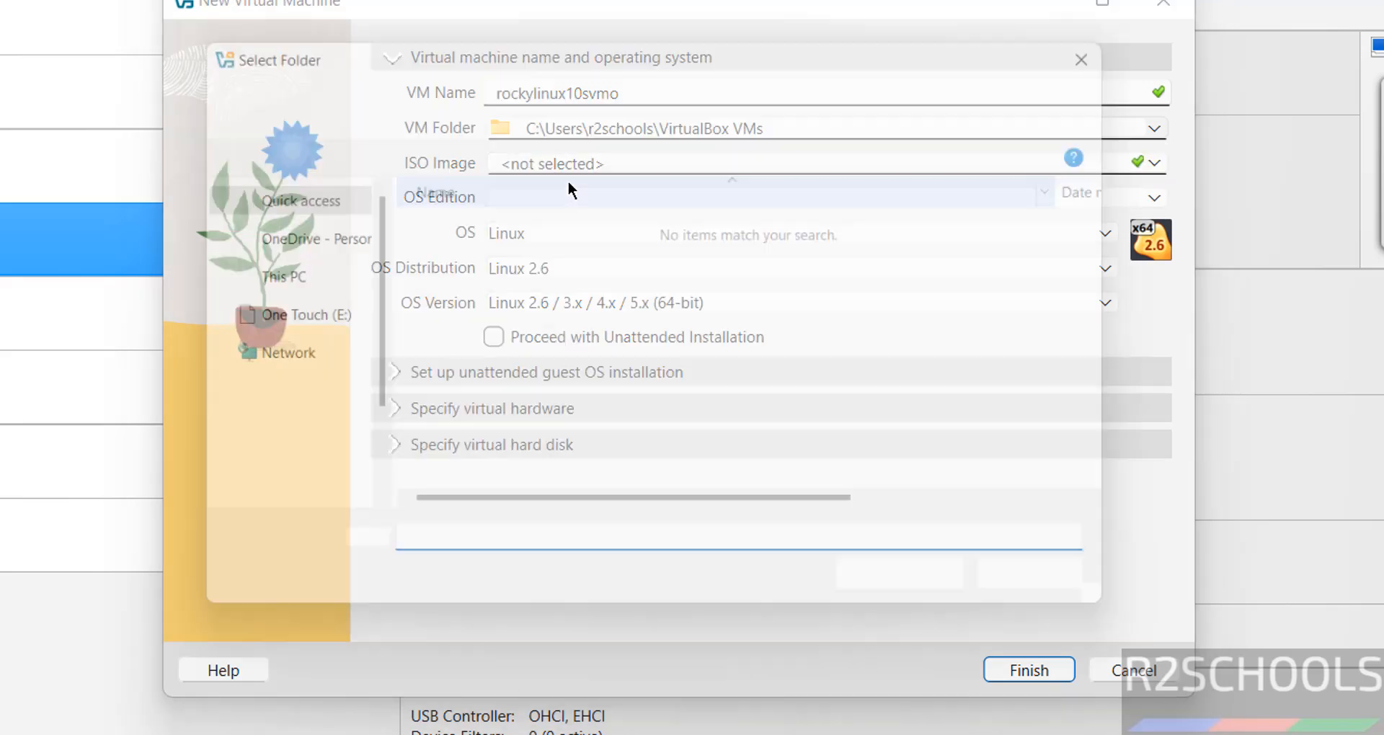
pyautogui.scroll(-5, 364, 412)
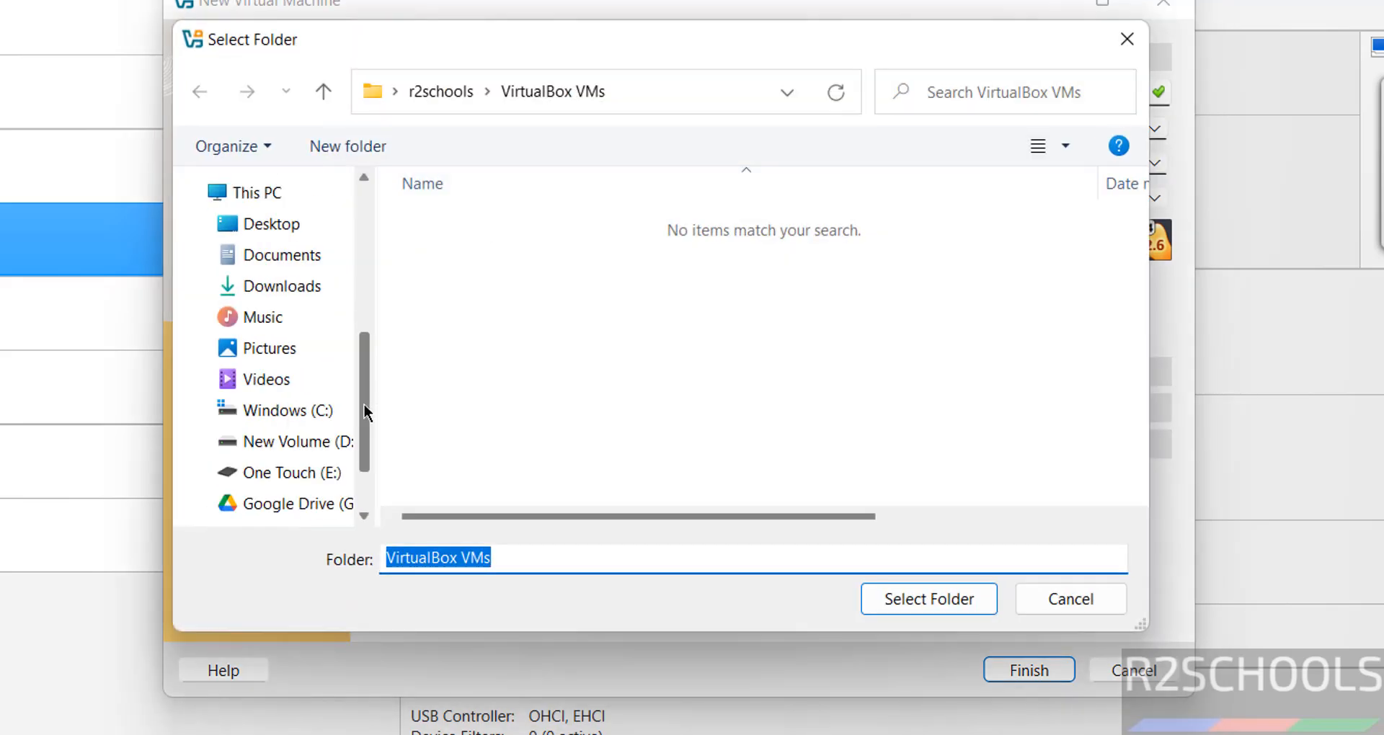
pyautogui.click(292, 473)
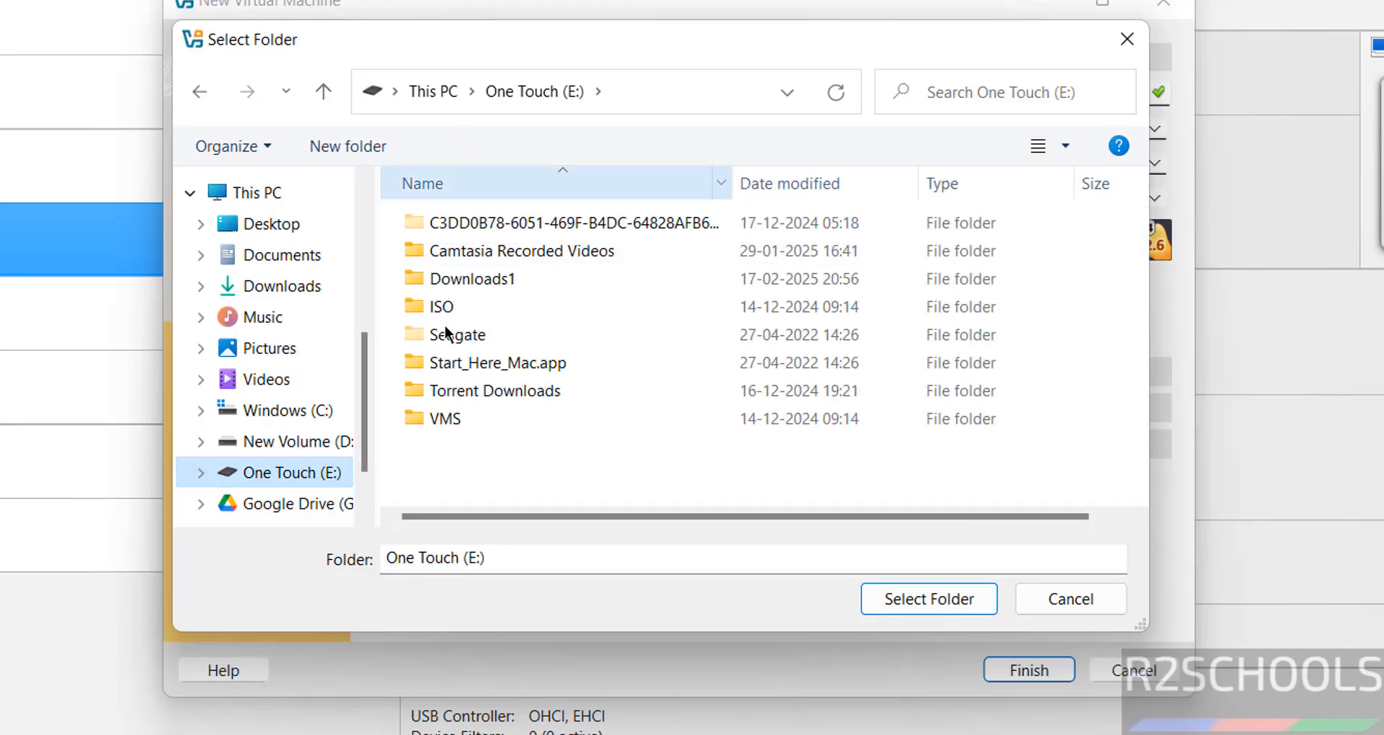
pyautogui.doubleClick(438, 417)
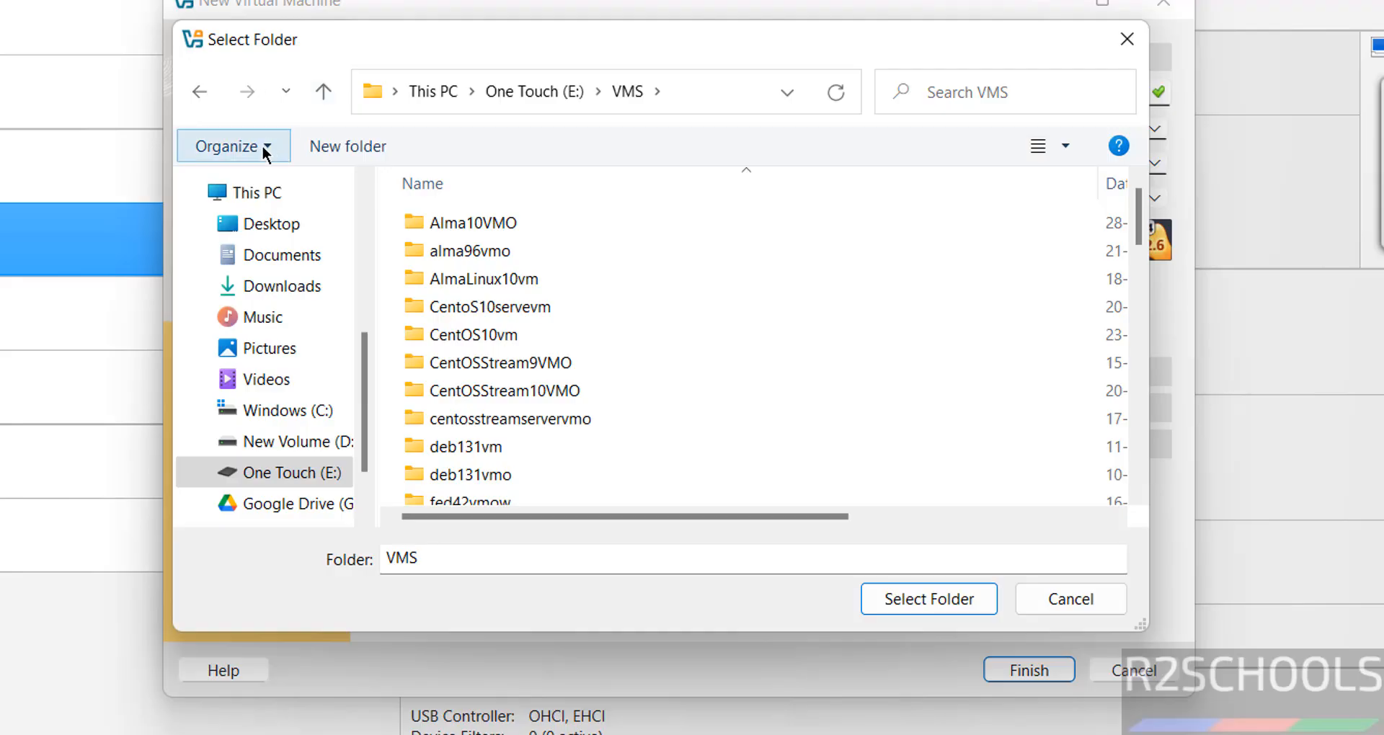
pyautogui.click(330, 147)
pyautogui.write('rockylinux10svmo')
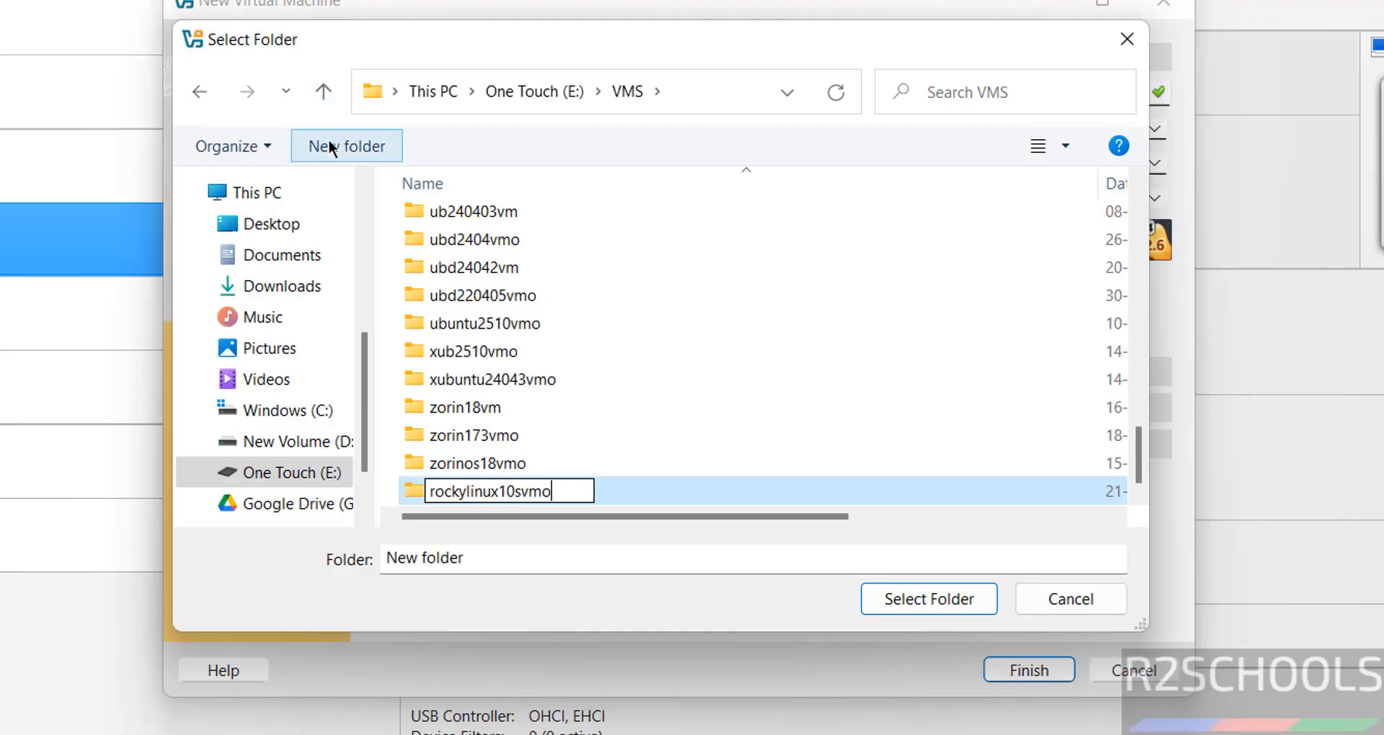
pyautogui.click(698, 495)
pyautogui.click(930, 606)
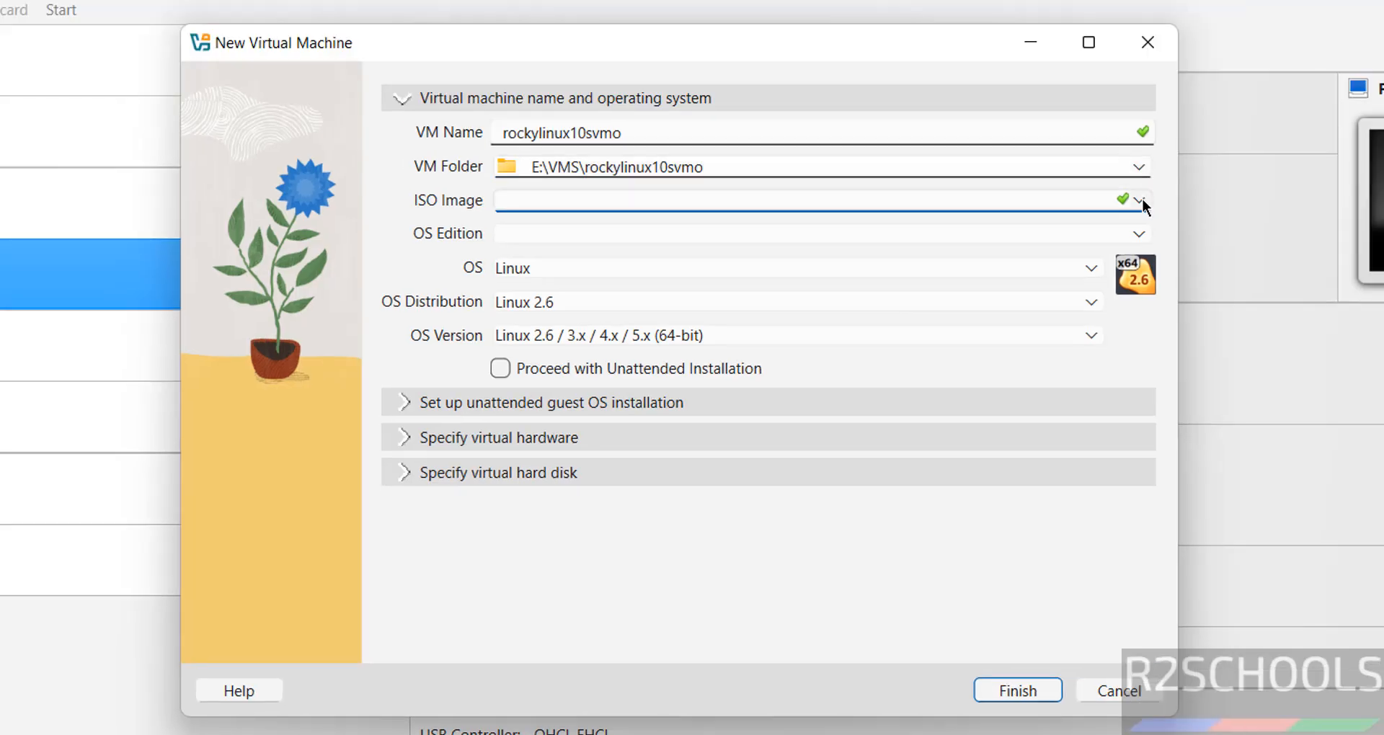
# - Attach Rocky-10.0-x86_64-dvd1.iso as the installation ISO and turn off unattended installation
pyautogui.click(1154, 163)
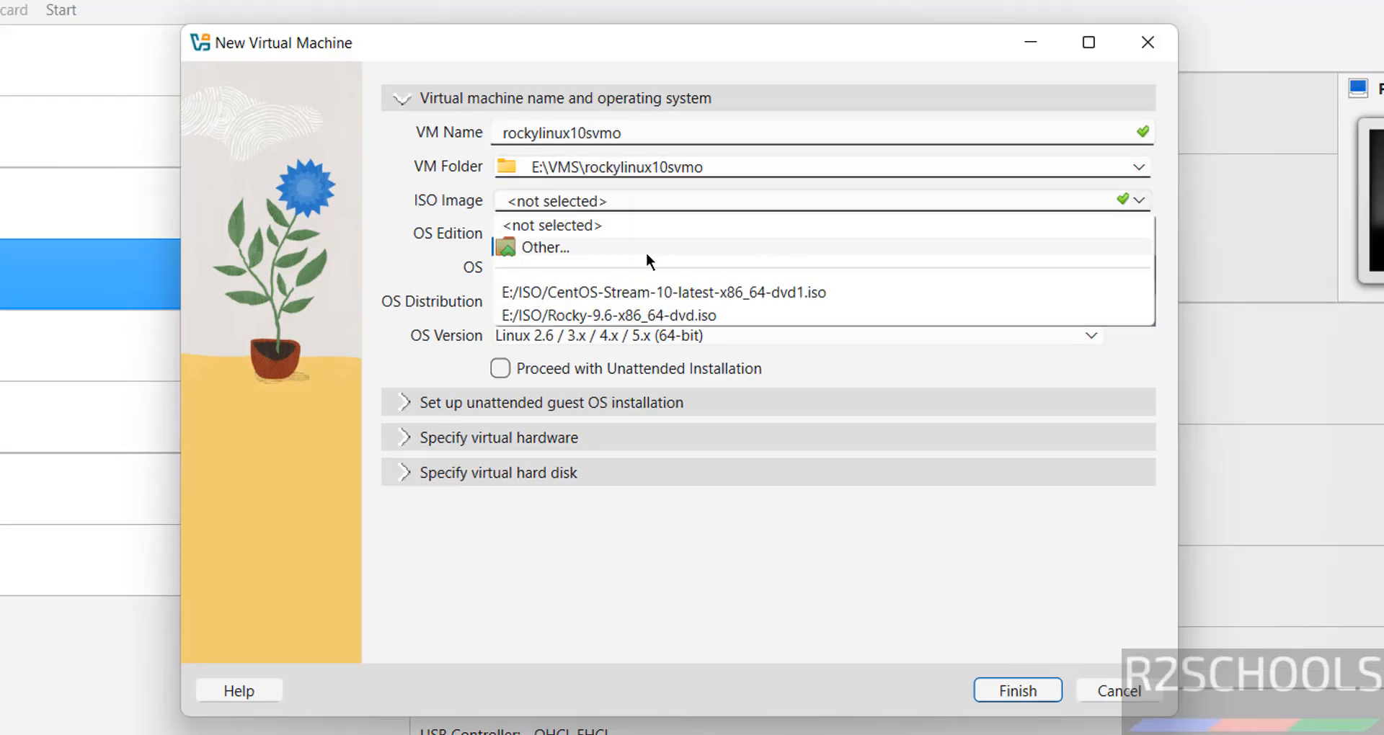
pyautogui.click(645, 252)
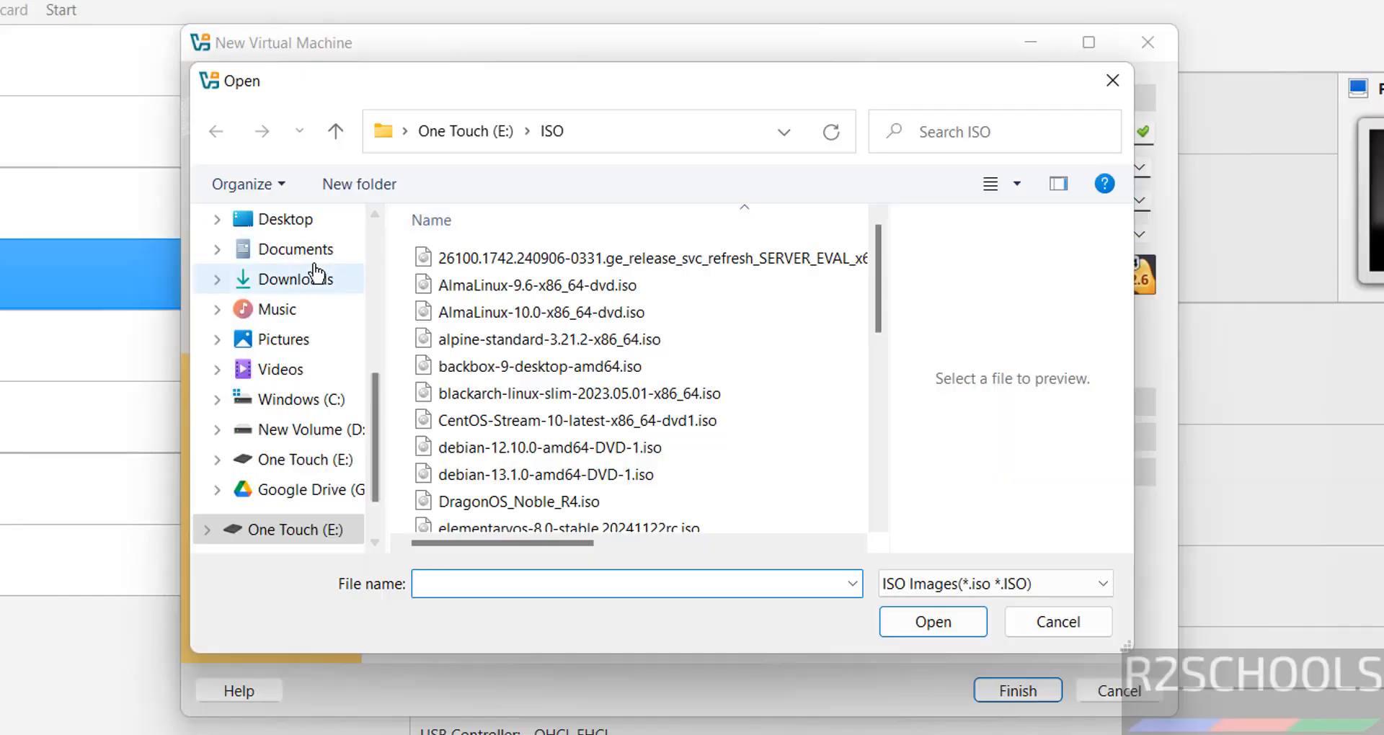
pyautogui.click(307, 278)
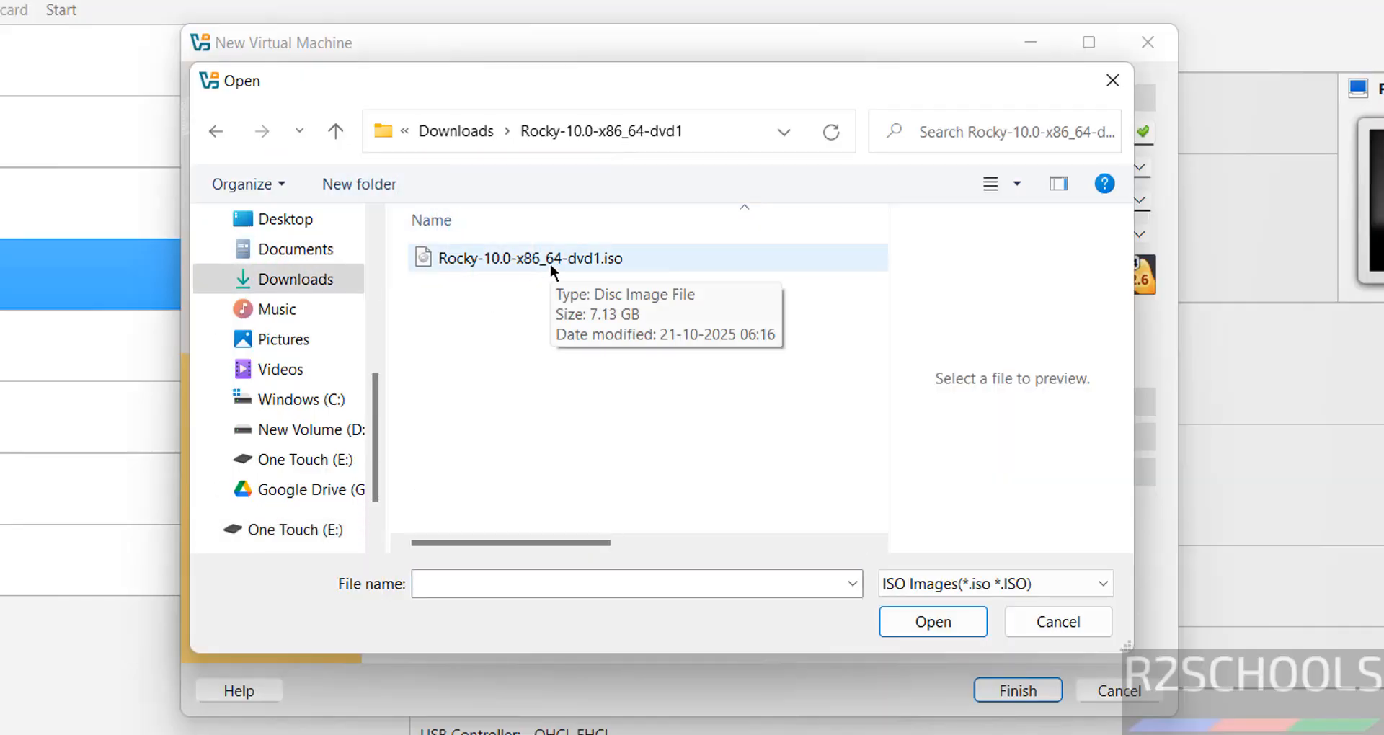
pyautogui.doubleClick(551, 264)
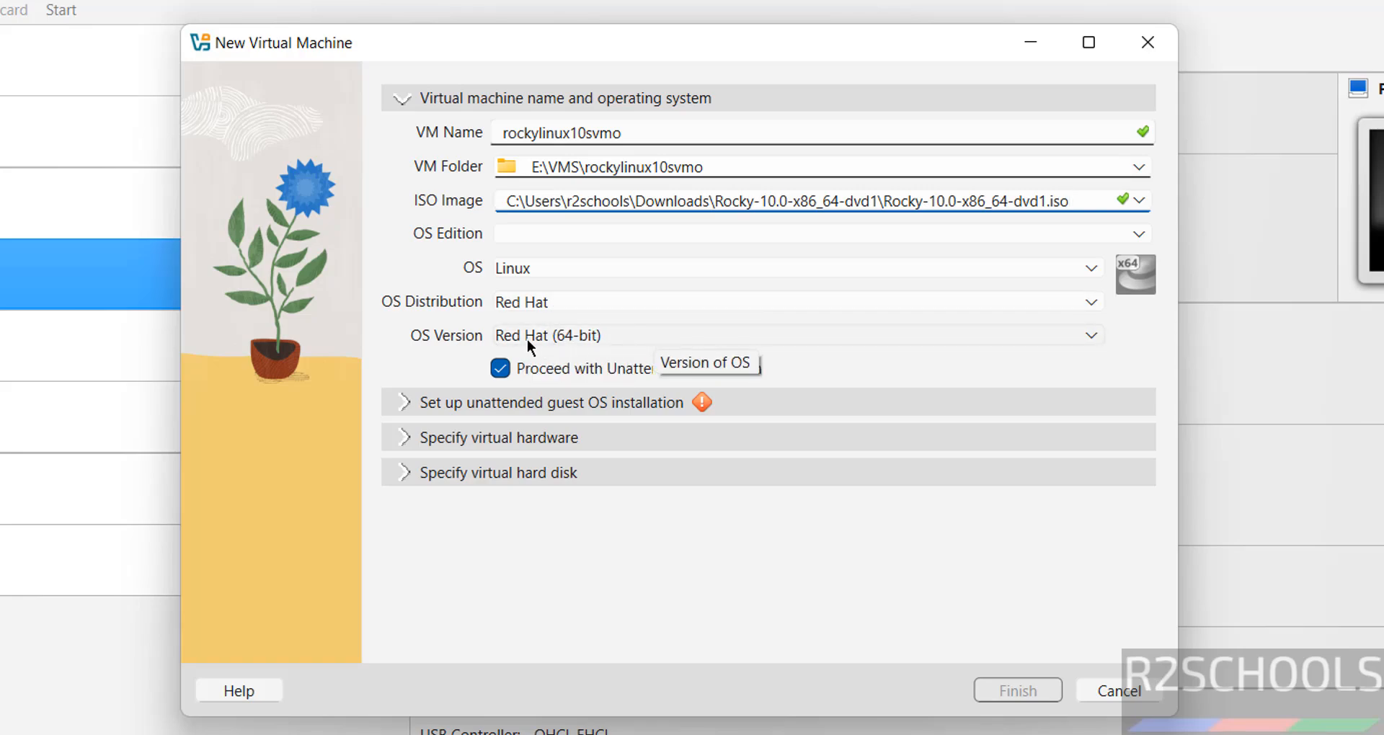
pyautogui.click(497, 370)
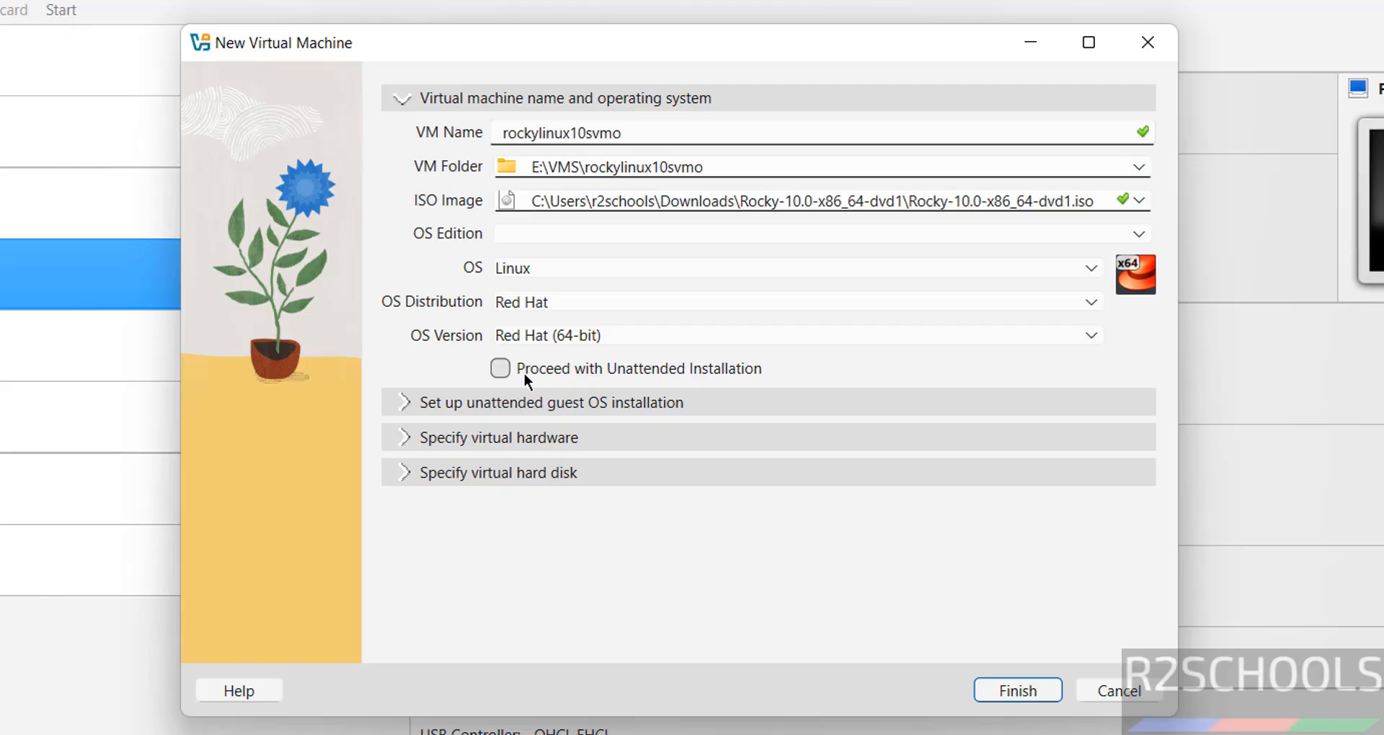
# - Give the VM 4096 MB memory, 2 CPUs and a 50 GB disk, and finish creating it
pyautogui.click(471, 440)
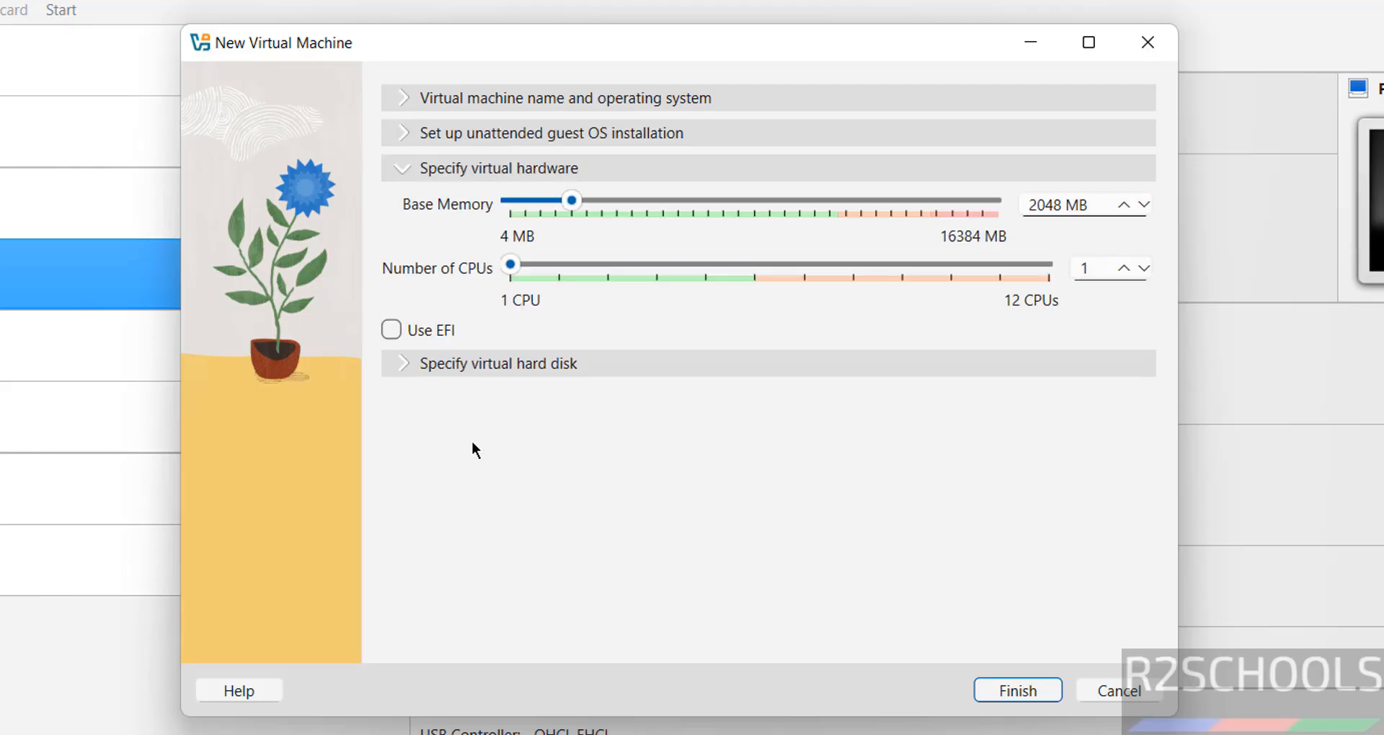
pyautogui.doubleClick(1038, 204)
pyautogui.write('4096')
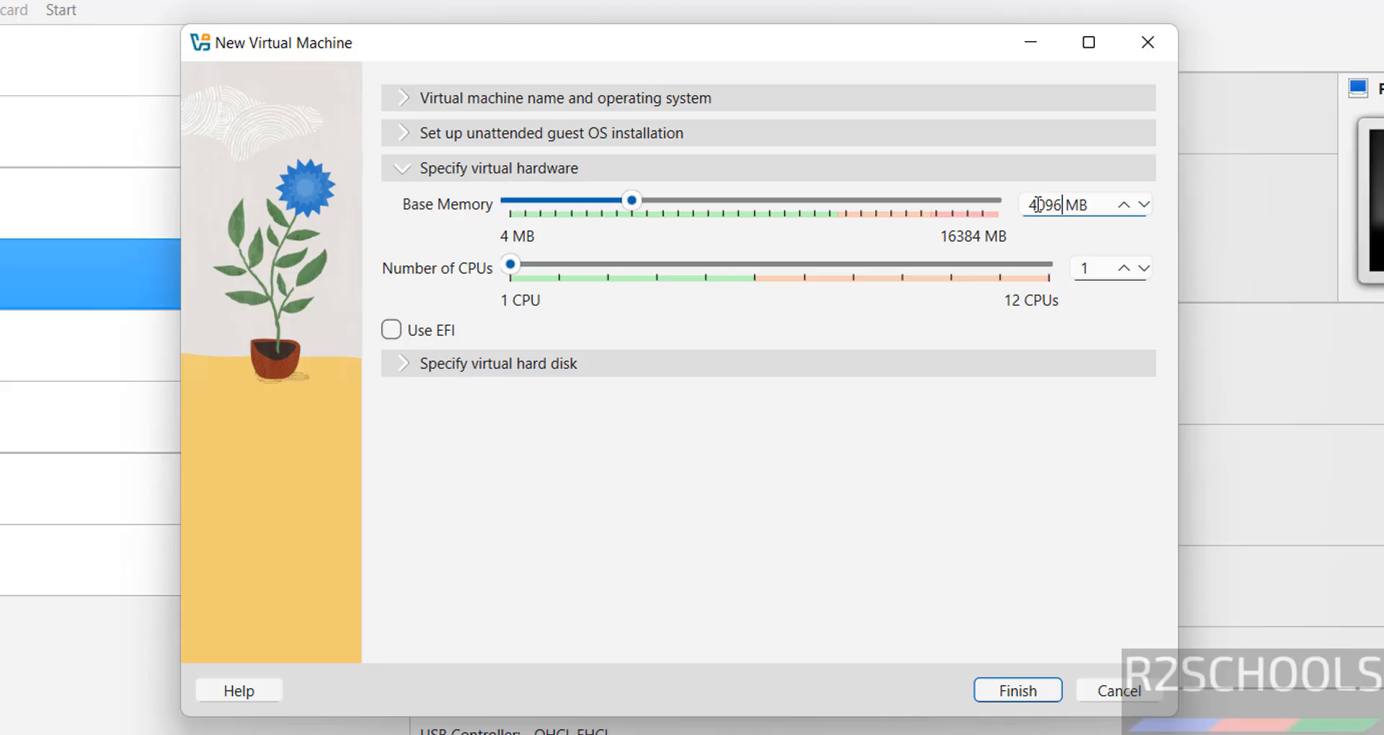
pyautogui.doubleClick(1084, 269)
pyautogui.write('2')
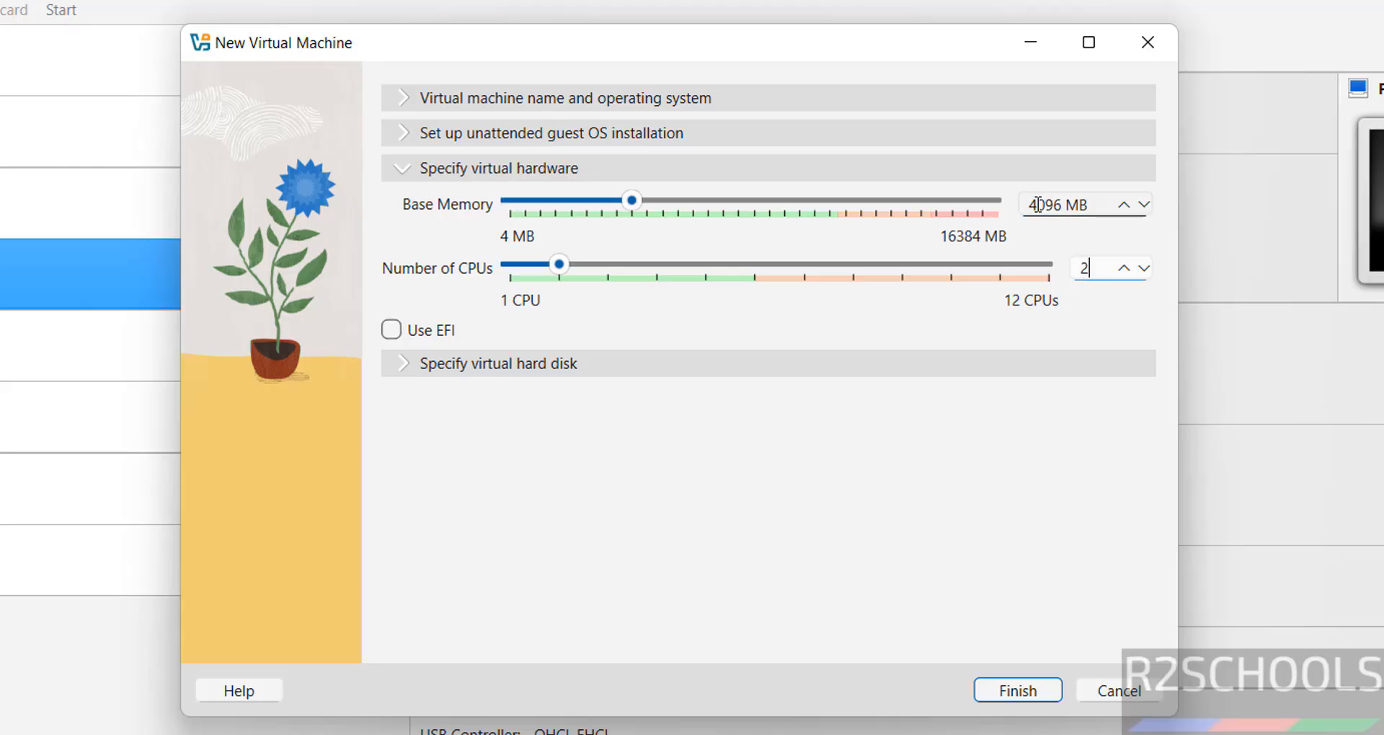
pyautogui.click(701, 362)
pyautogui.doubleClick(1072, 336)
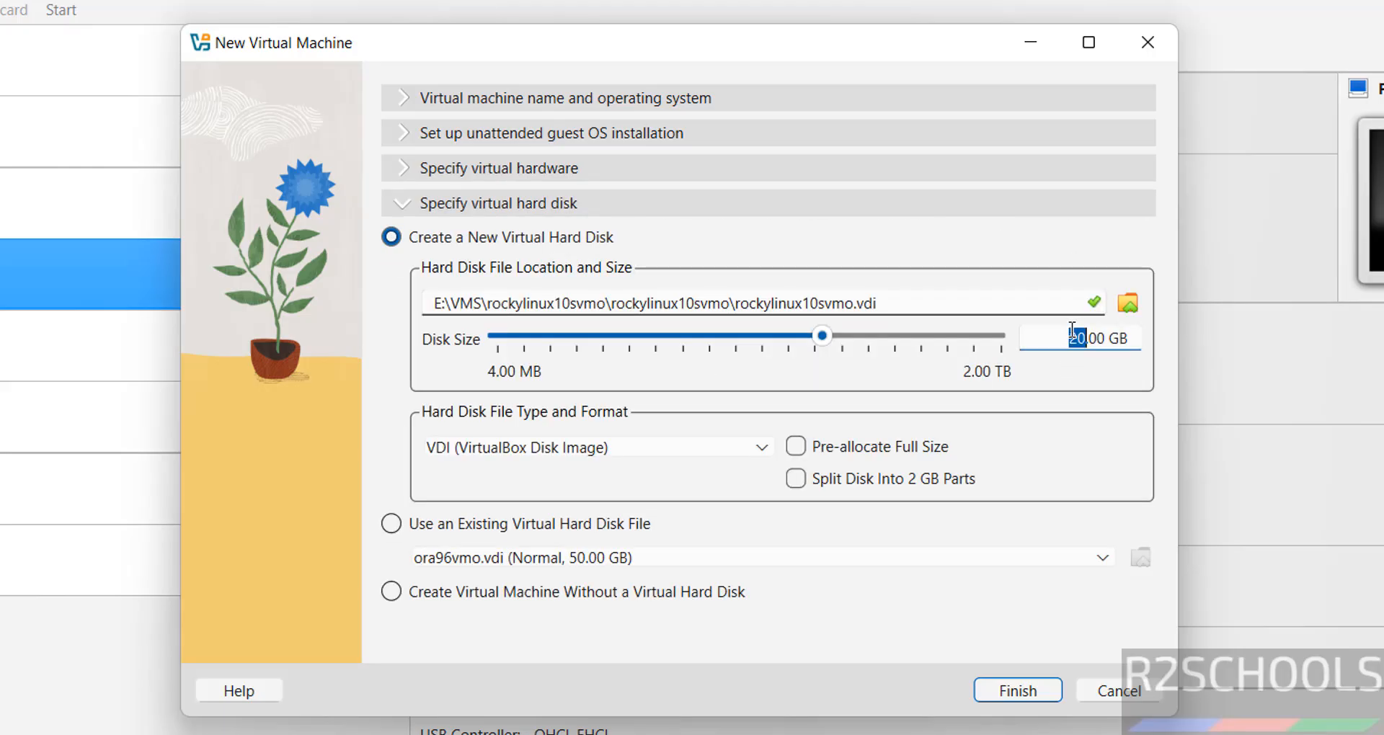
pyautogui.write('50')
pyautogui.click(1018, 690)
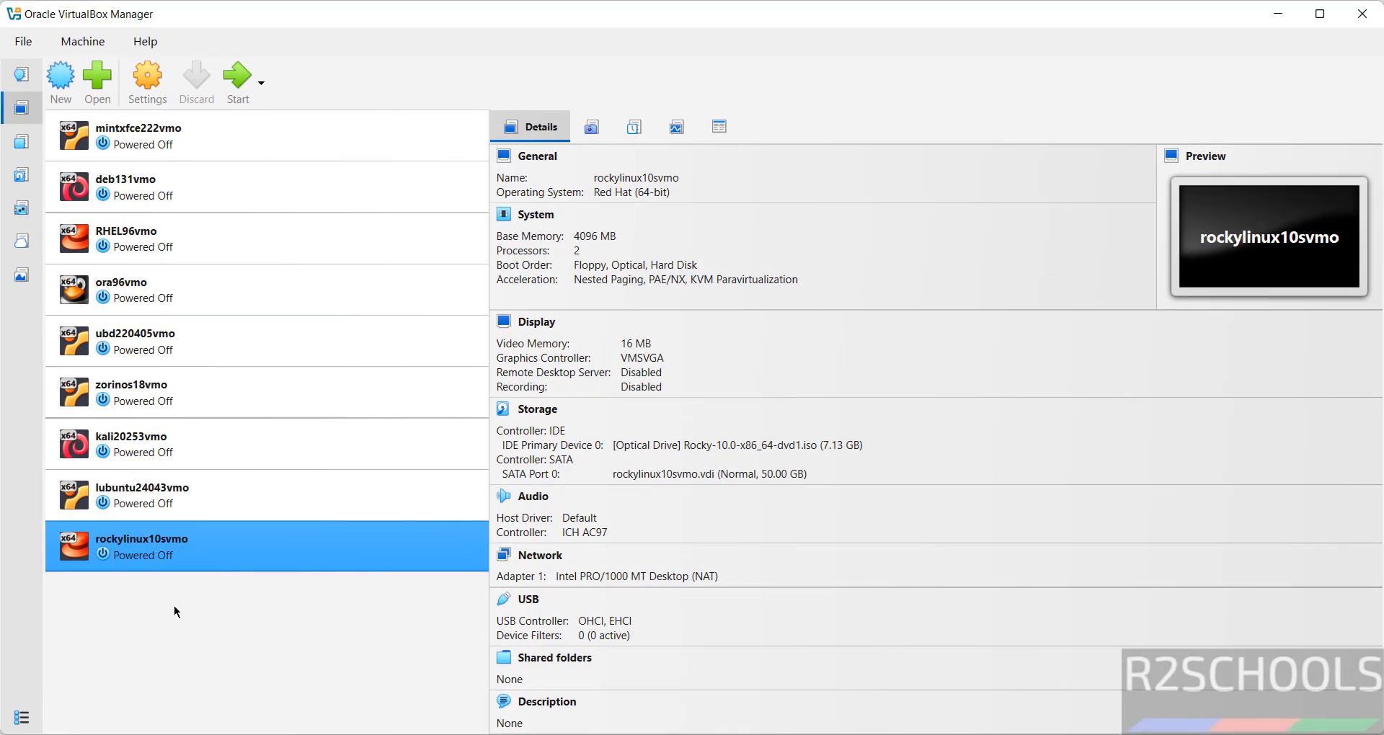
# - Open the Settings of the rockylinux10svmo VM
pyautogui.rightClick(133, 553)
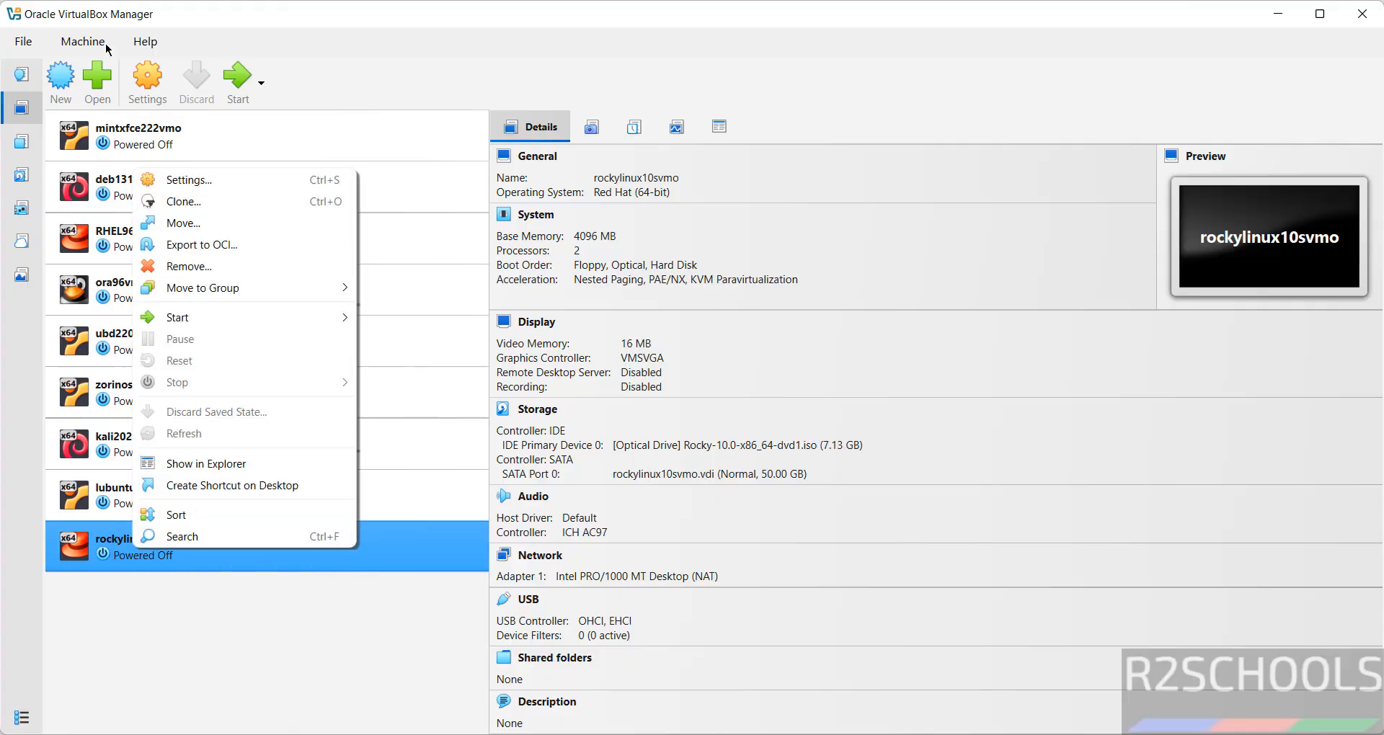
pyautogui.click(155, 75)
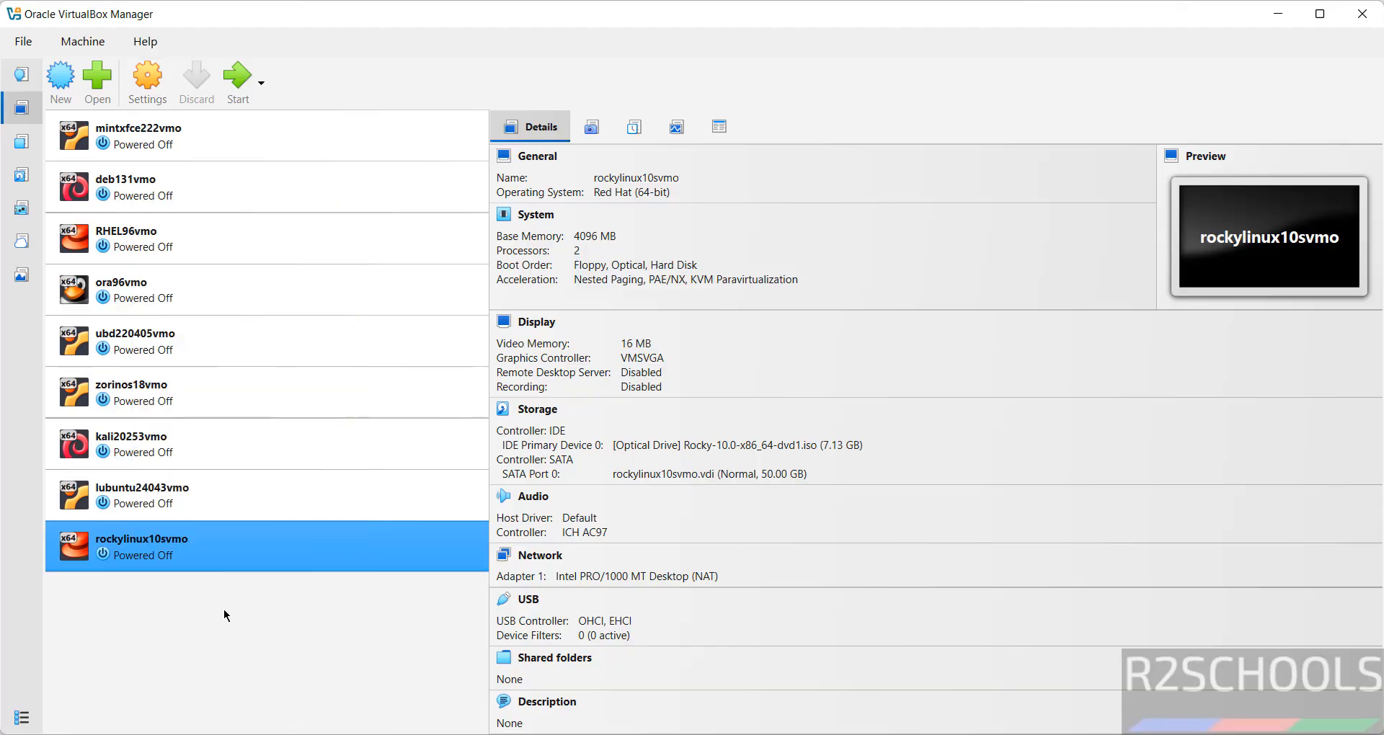
pyautogui.click(137, 90)
# - Set the System pointing device to USB Tablet and save the VM settings
pyautogui.click(420, 275)
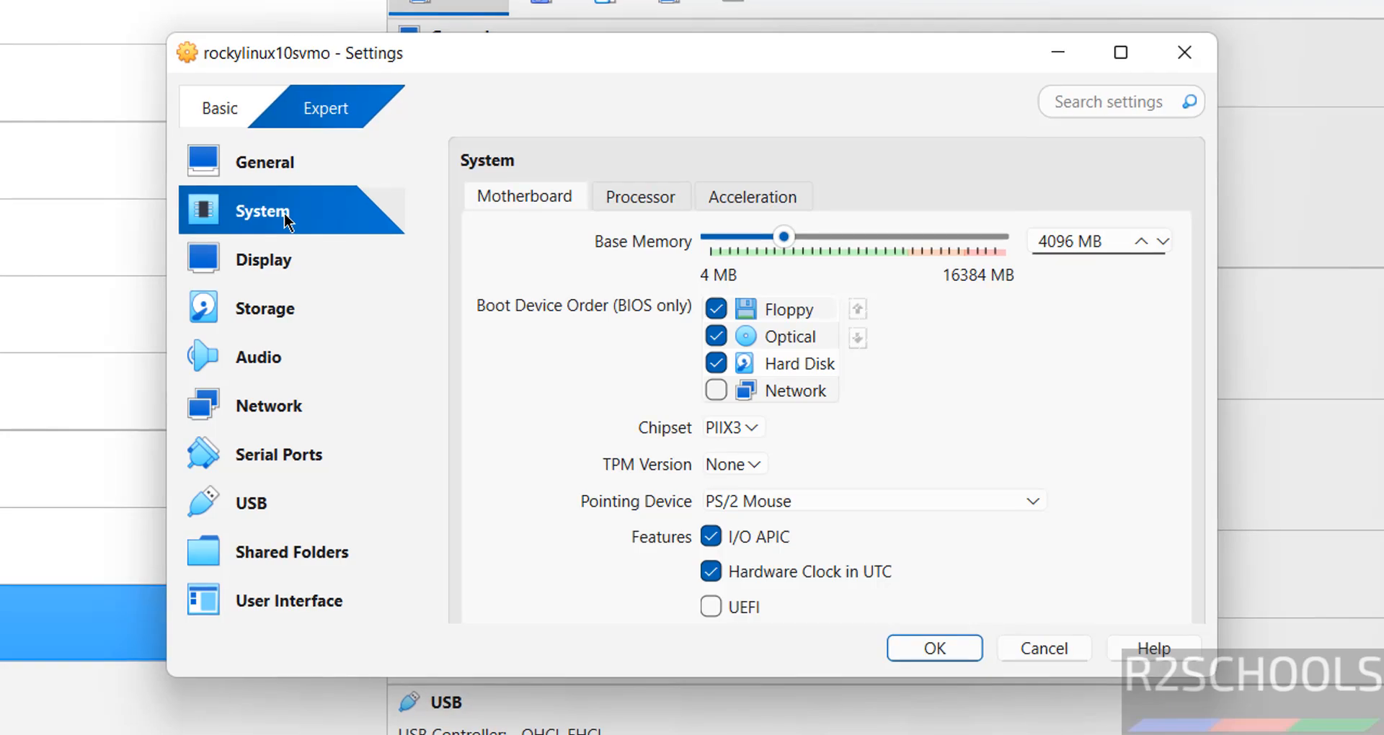
pyautogui.click(878, 504)
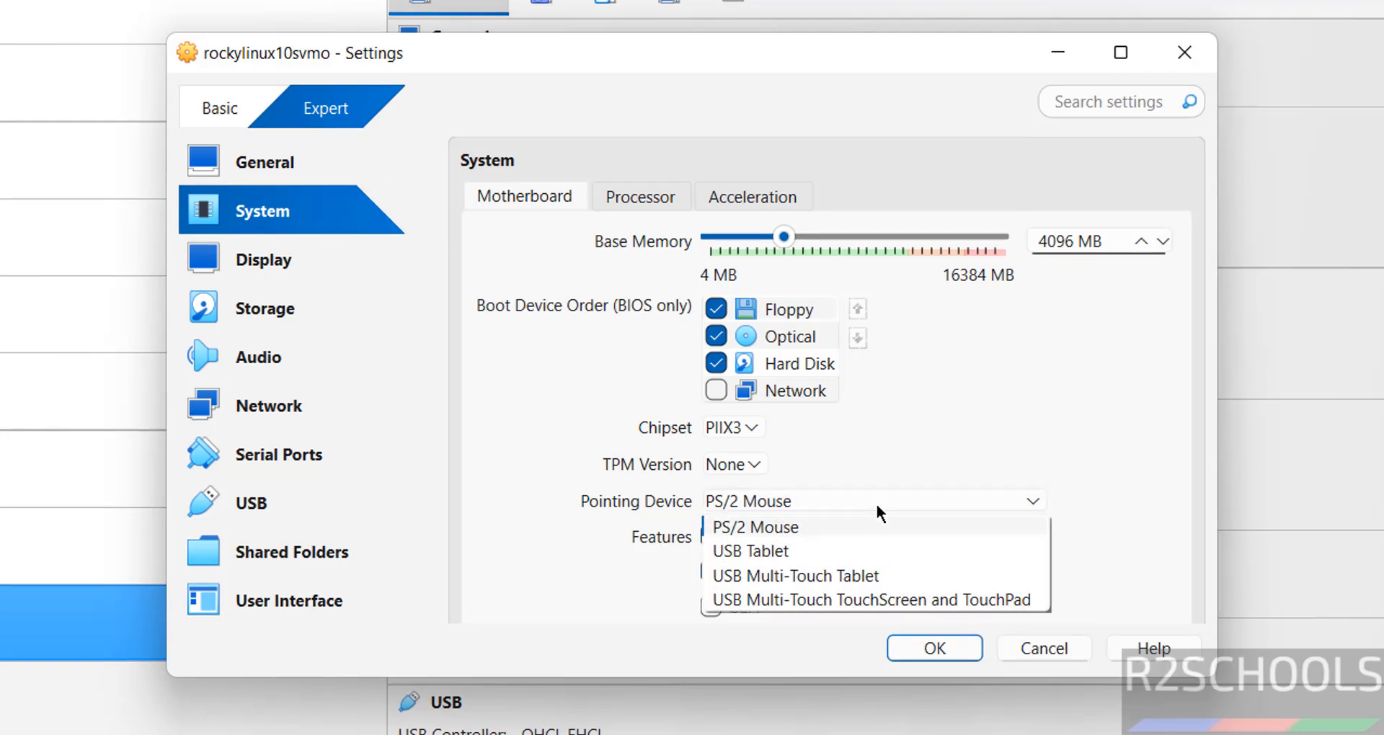
pyautogui.click(789, 551)
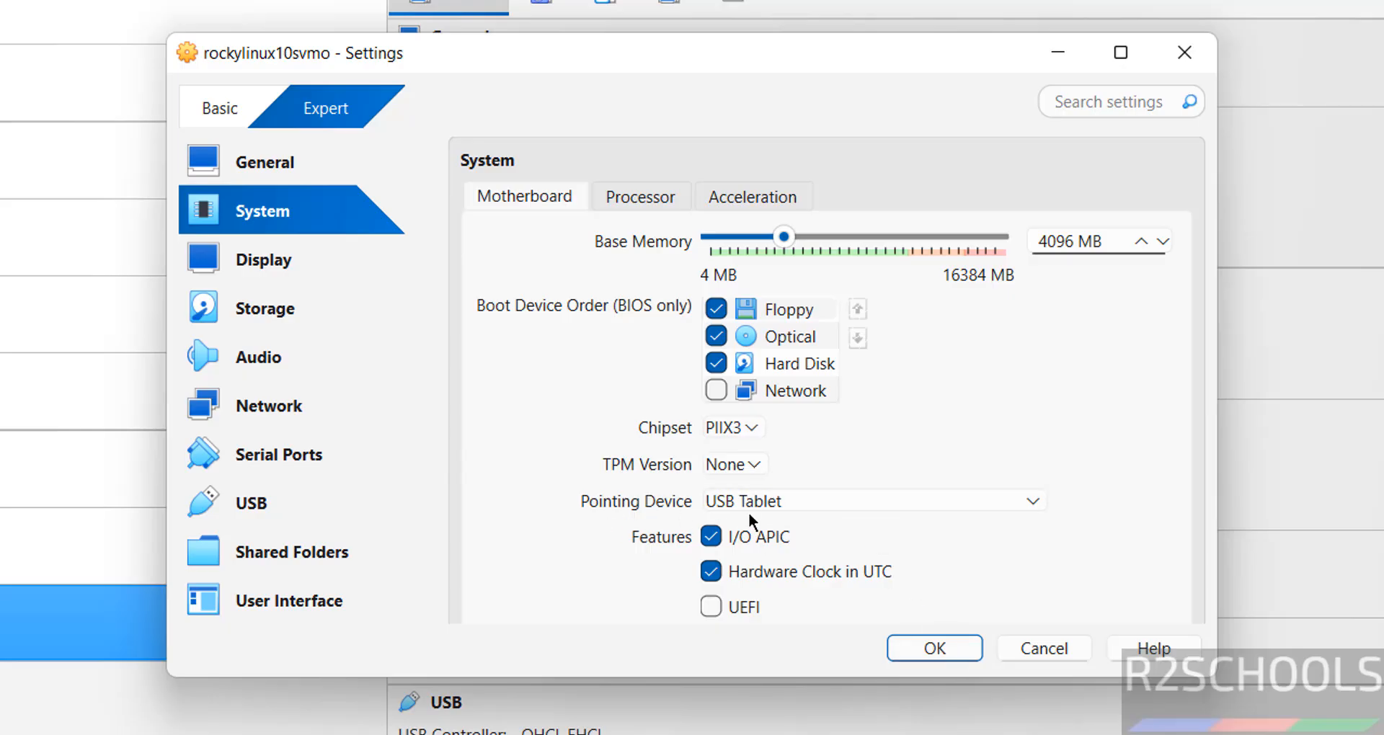
pyautogui.click(941, 649)
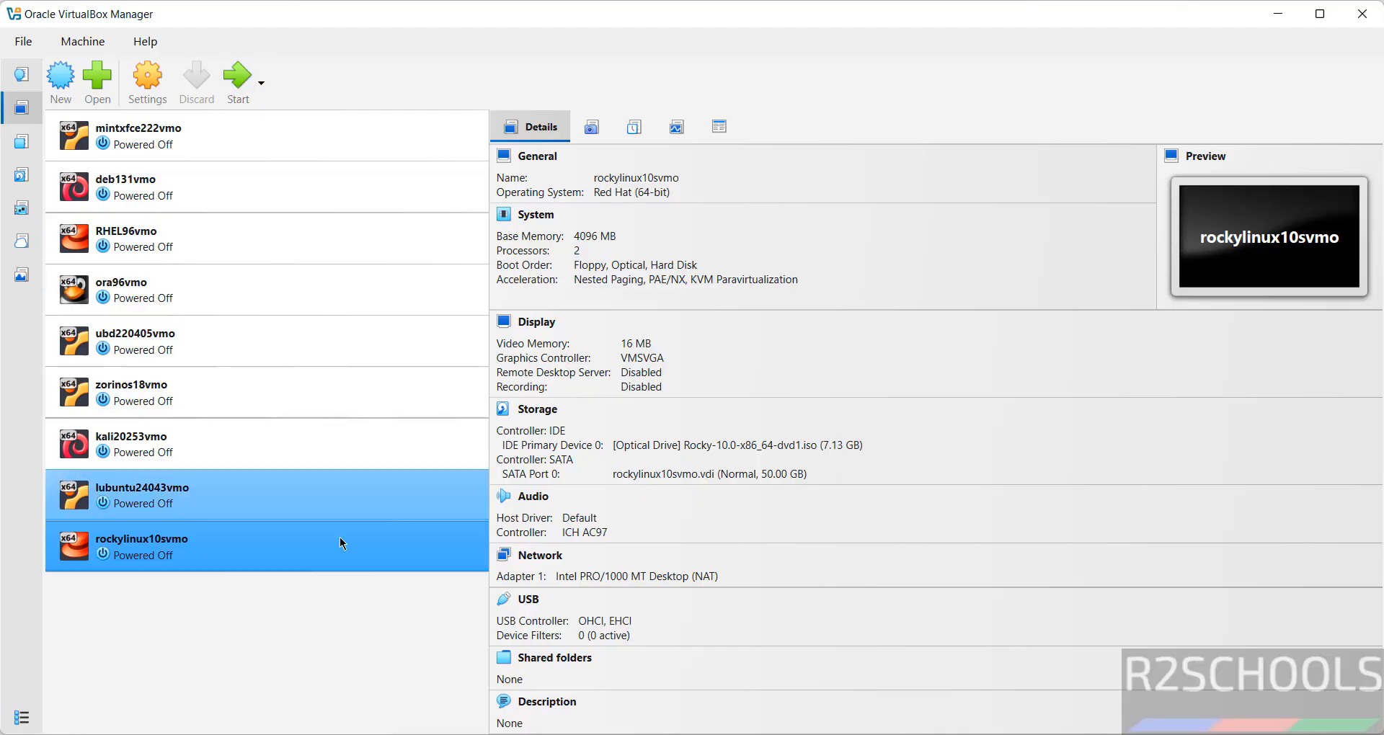
pyautogui.rightClick(240, 551)
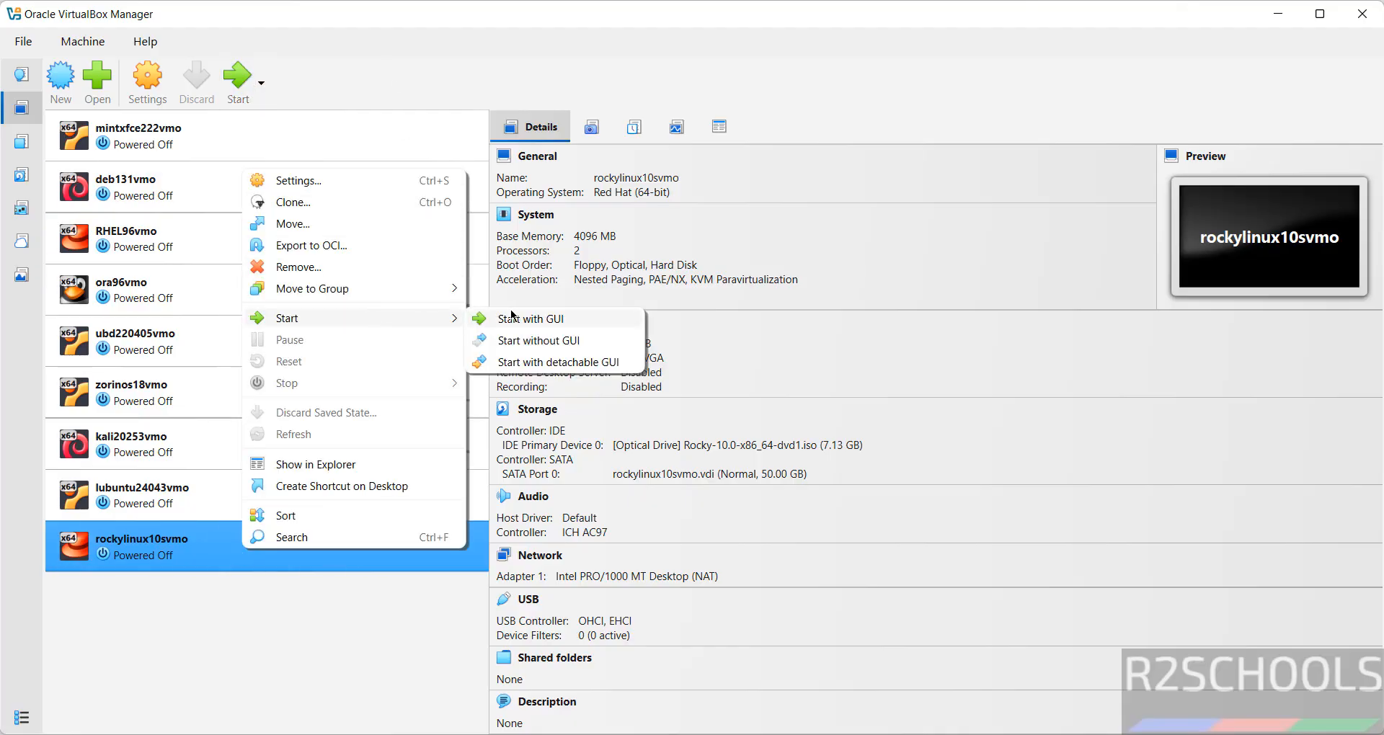
pyautogui.click(393, 76)
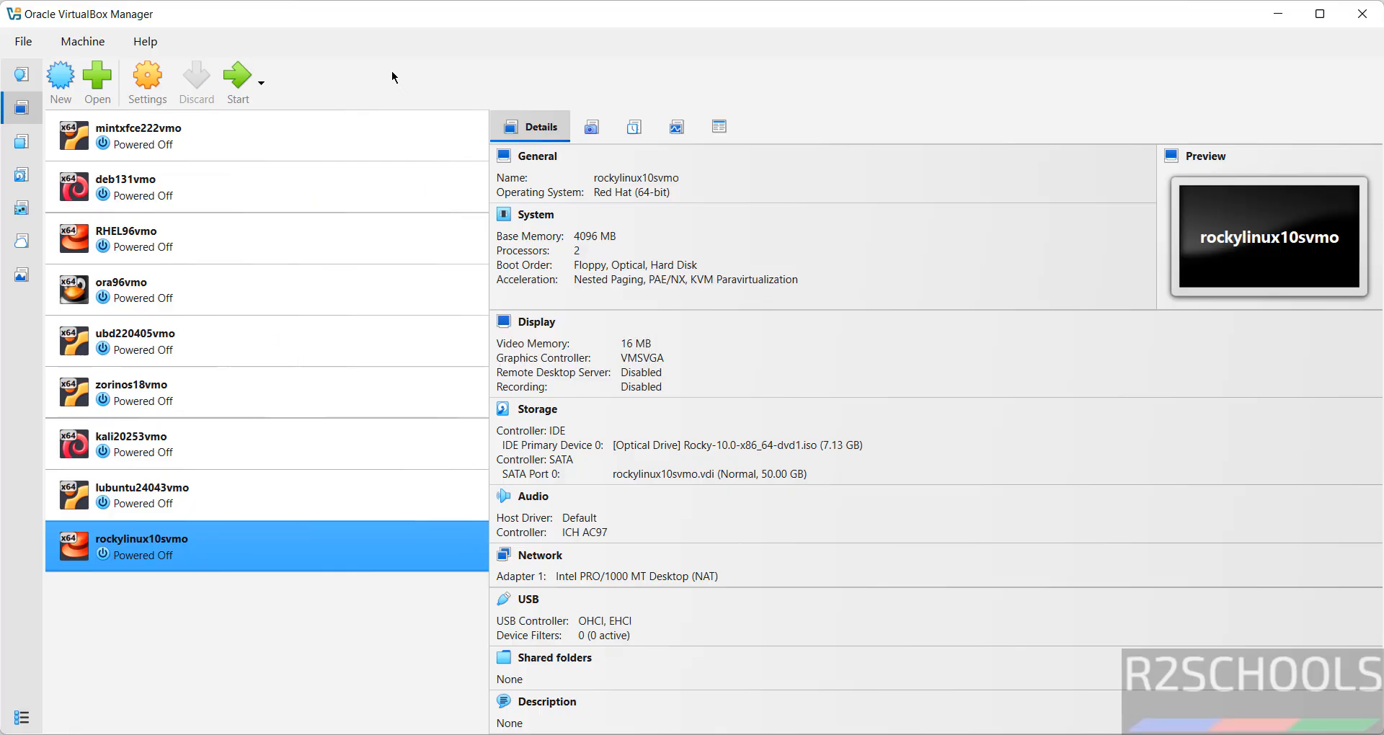
# - Start the VM, boot 'Install Rocky Linux 10.0', and choose English for the installer
pyautogui.click(241, 81)
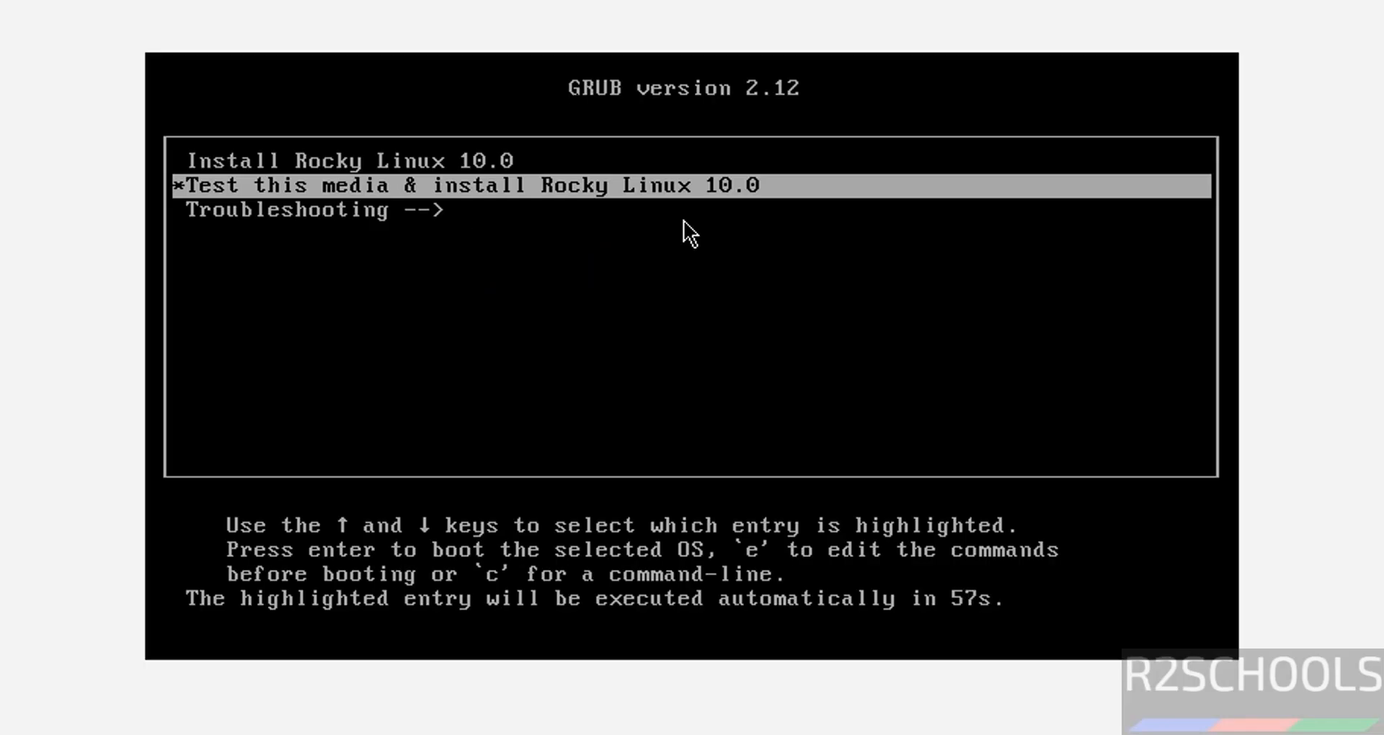
pyautogui.press('Up')
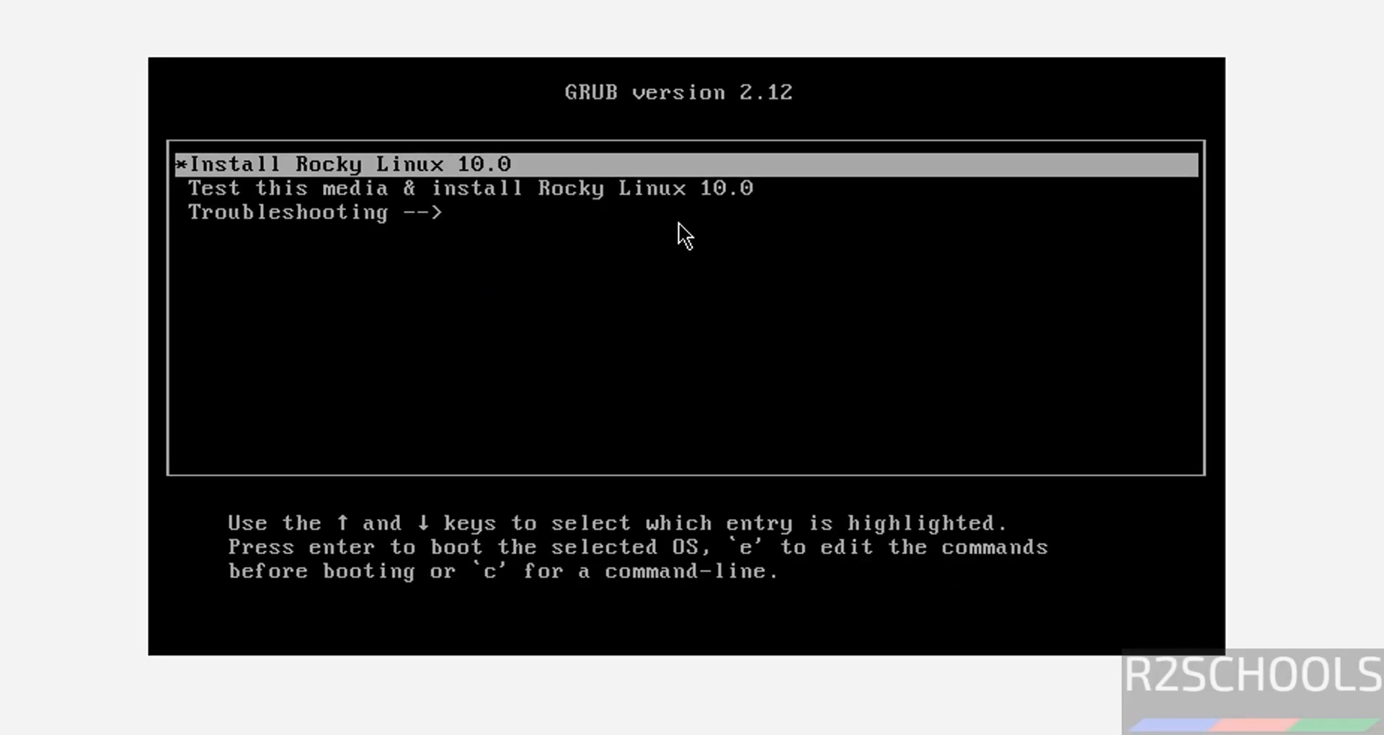
pyautogui.press('Return')
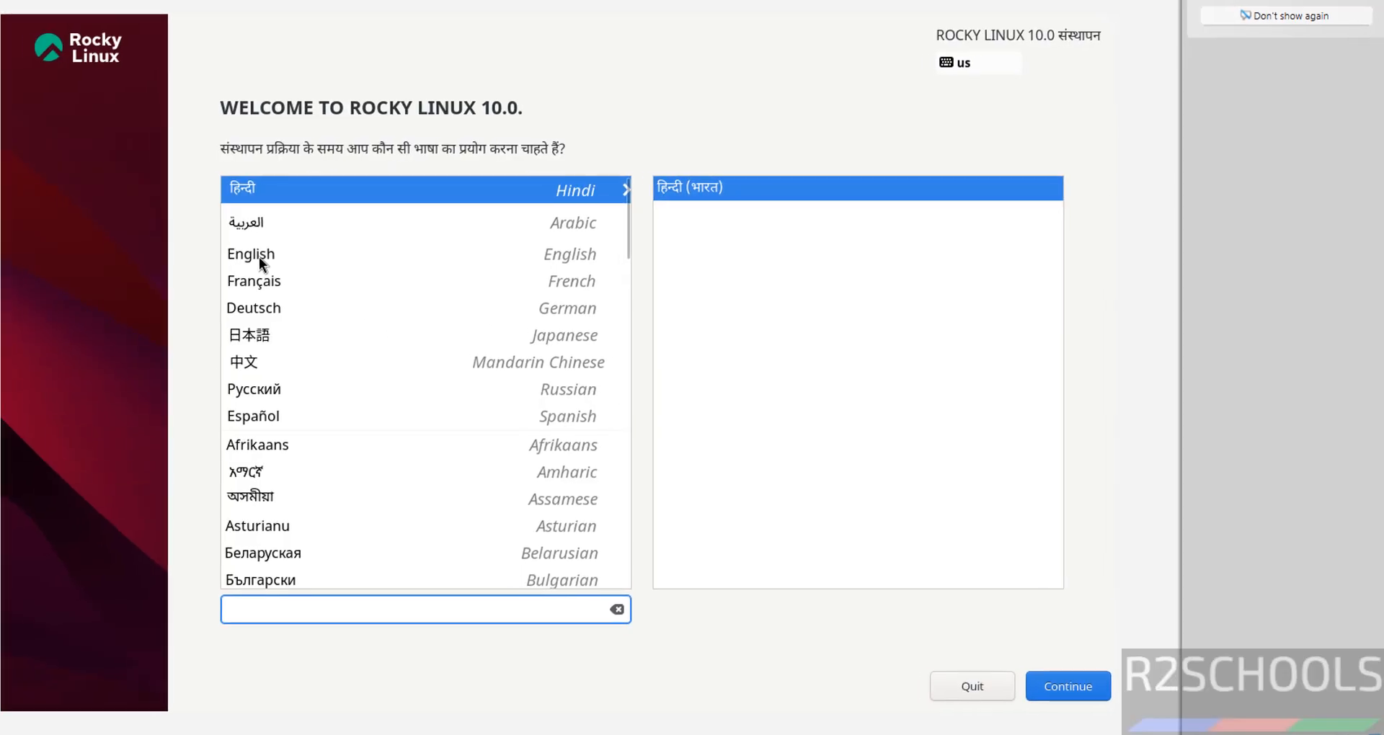
pyautogui.click(258, 255)
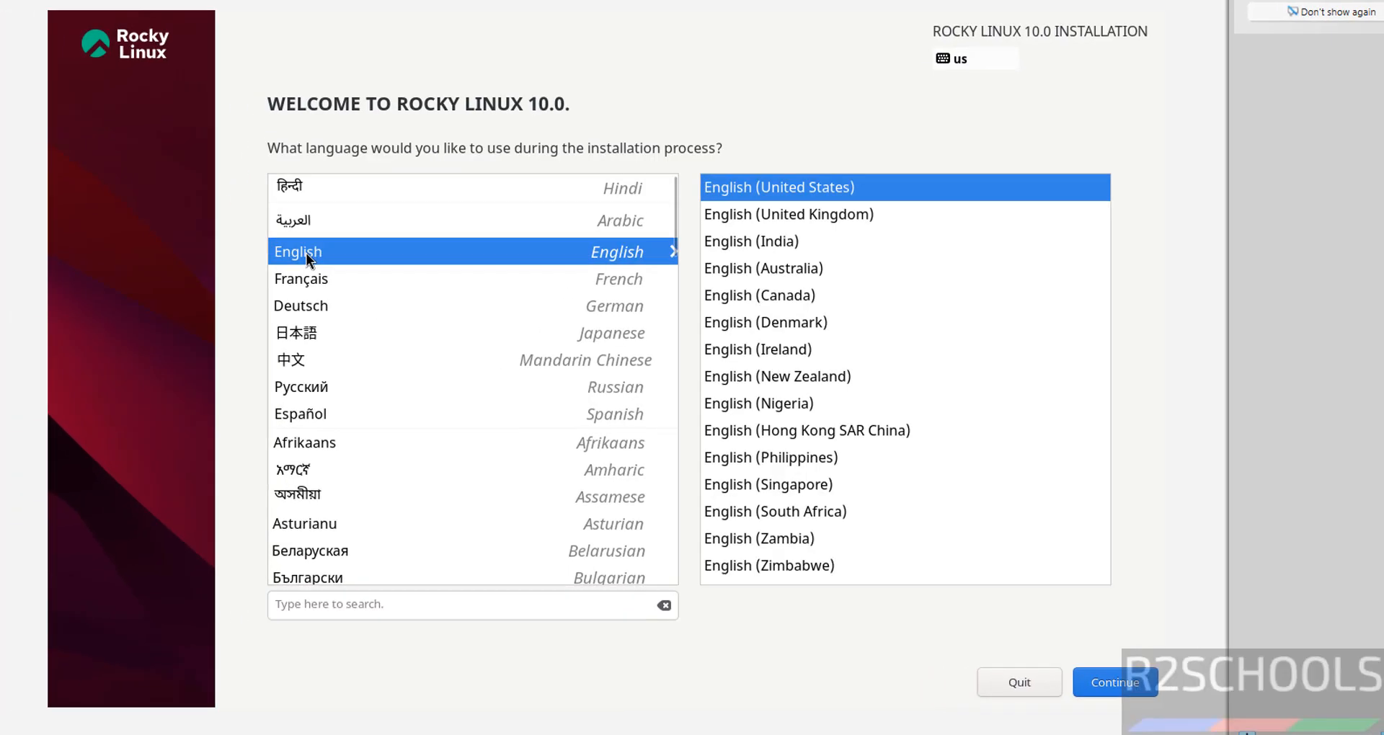
pyautogui.click(1121, 689)
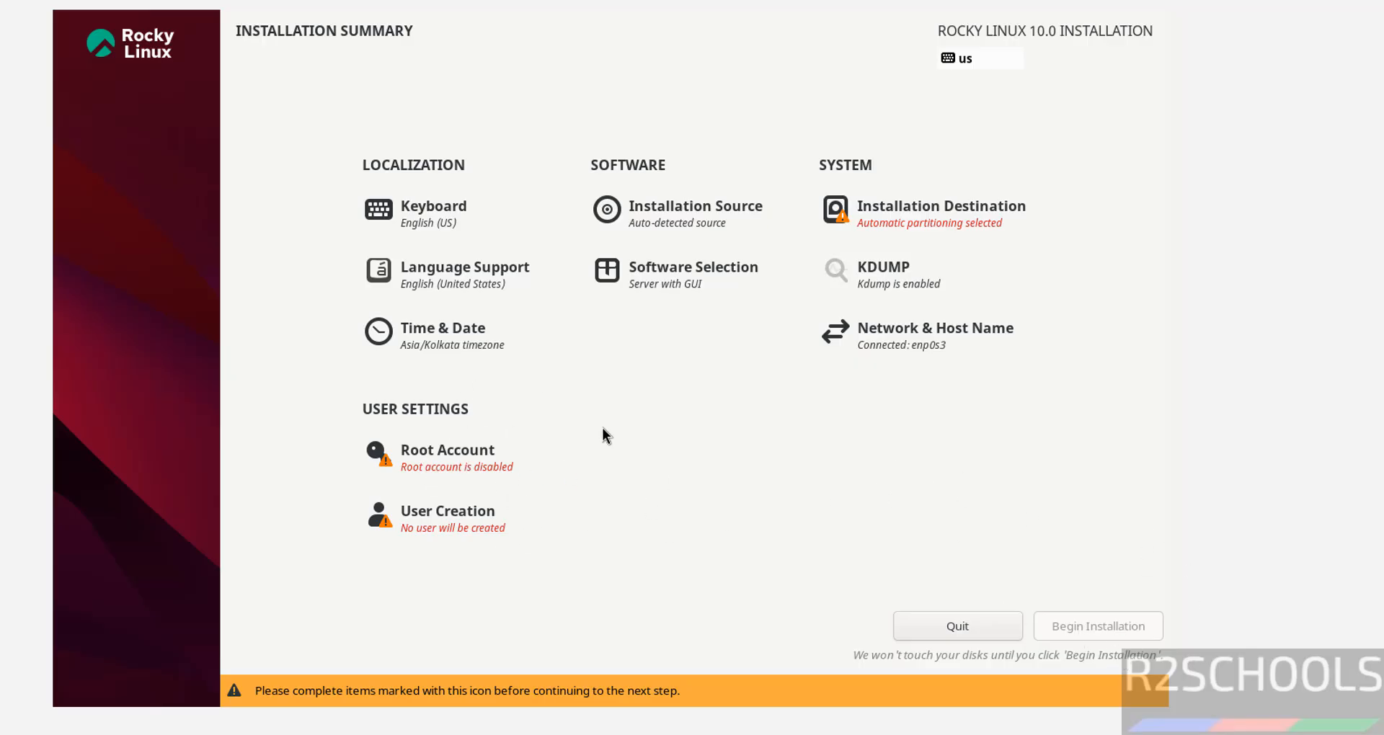
# - Accept automatic partitioning, then enable root with a password and root SSH password login
pyautogui.click(888, 209)
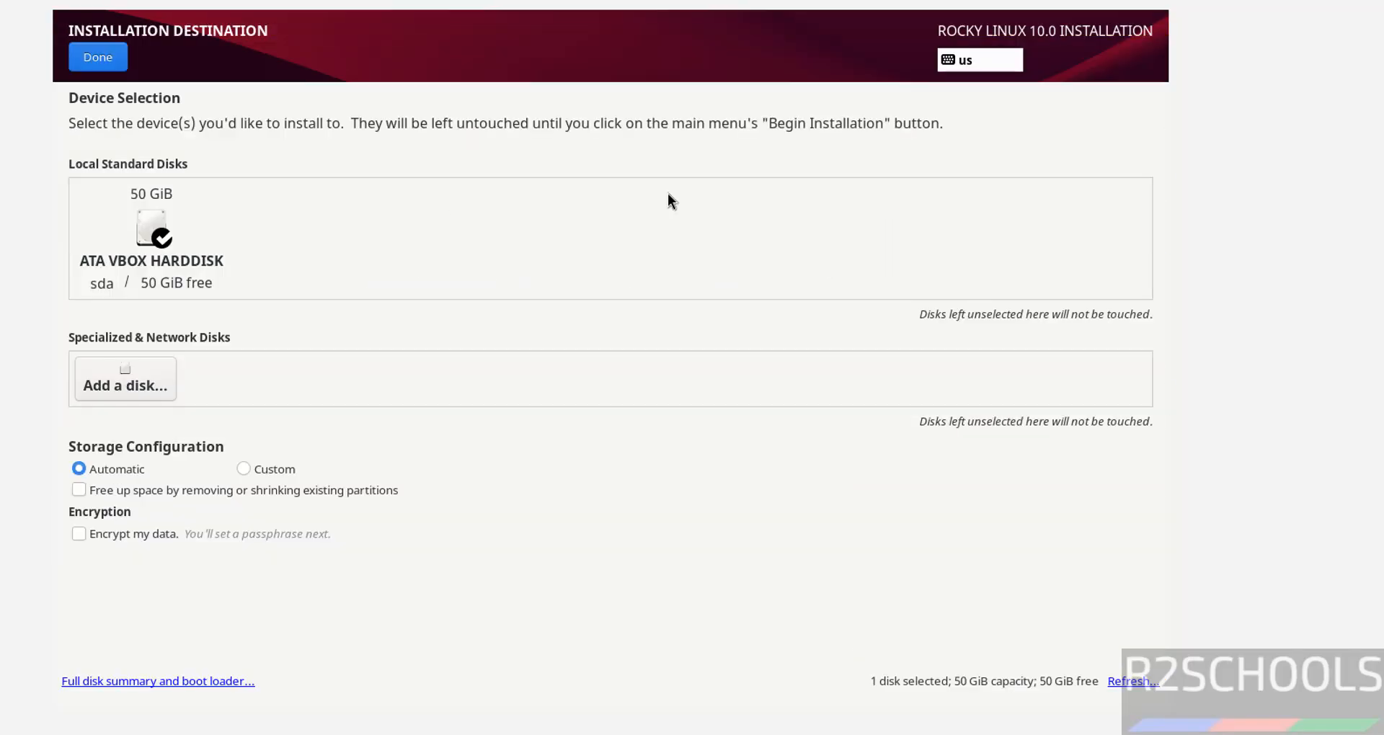
pyautogui.click(90, 56)
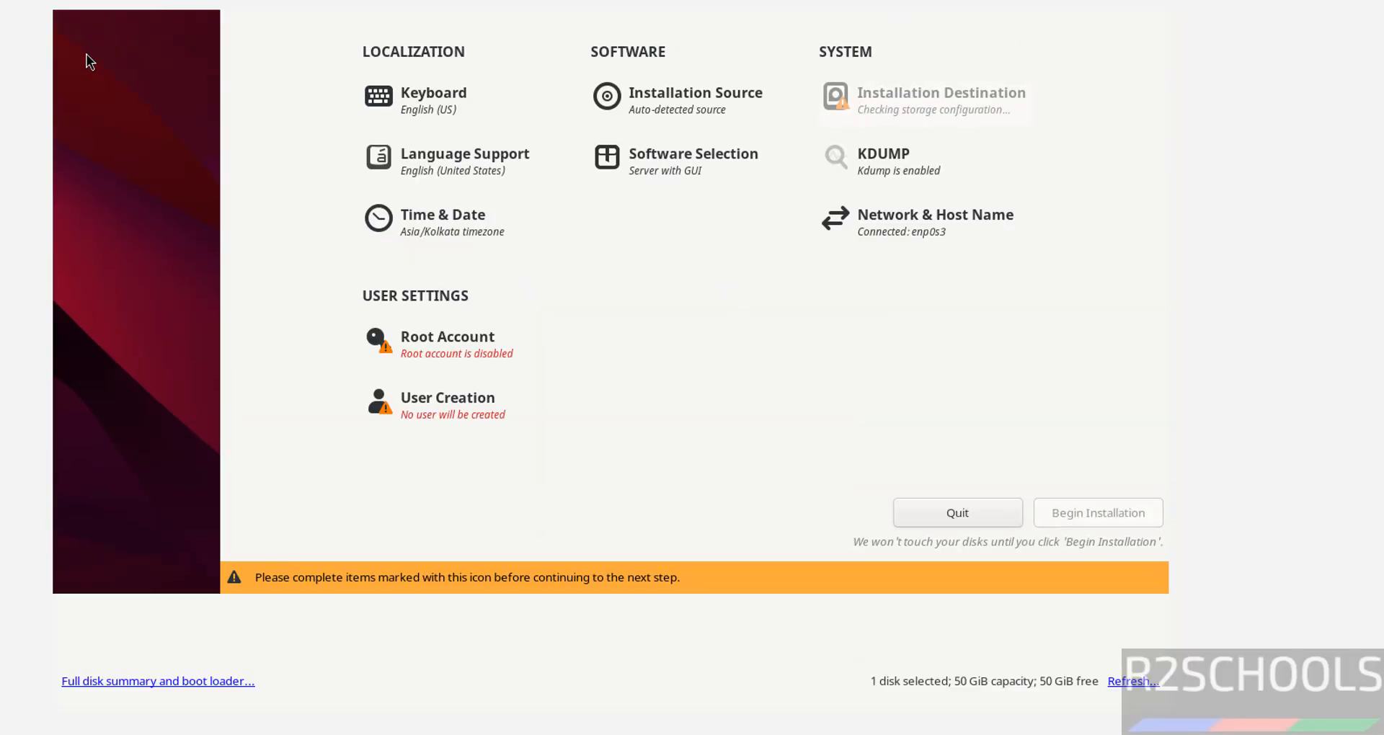
pyautogui.click(430, 453)
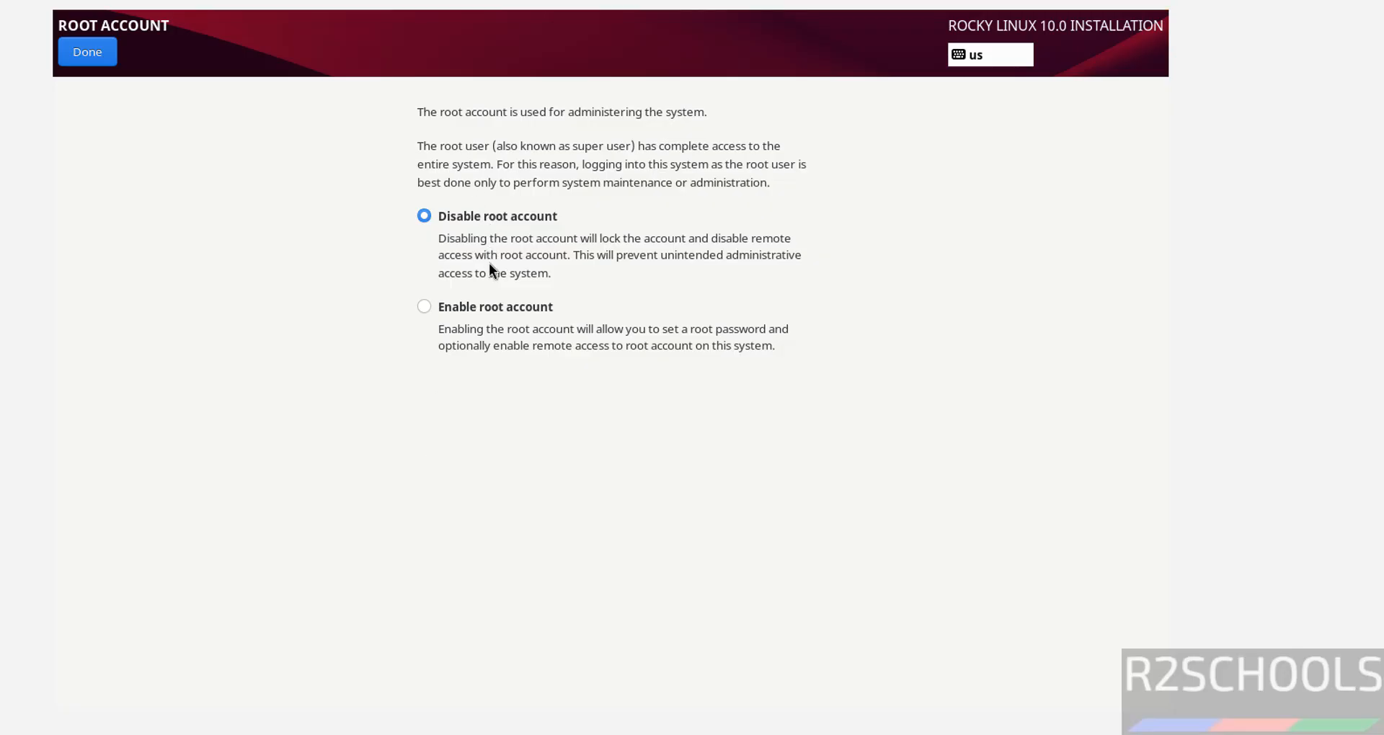
pyautogui.click(501, 306)
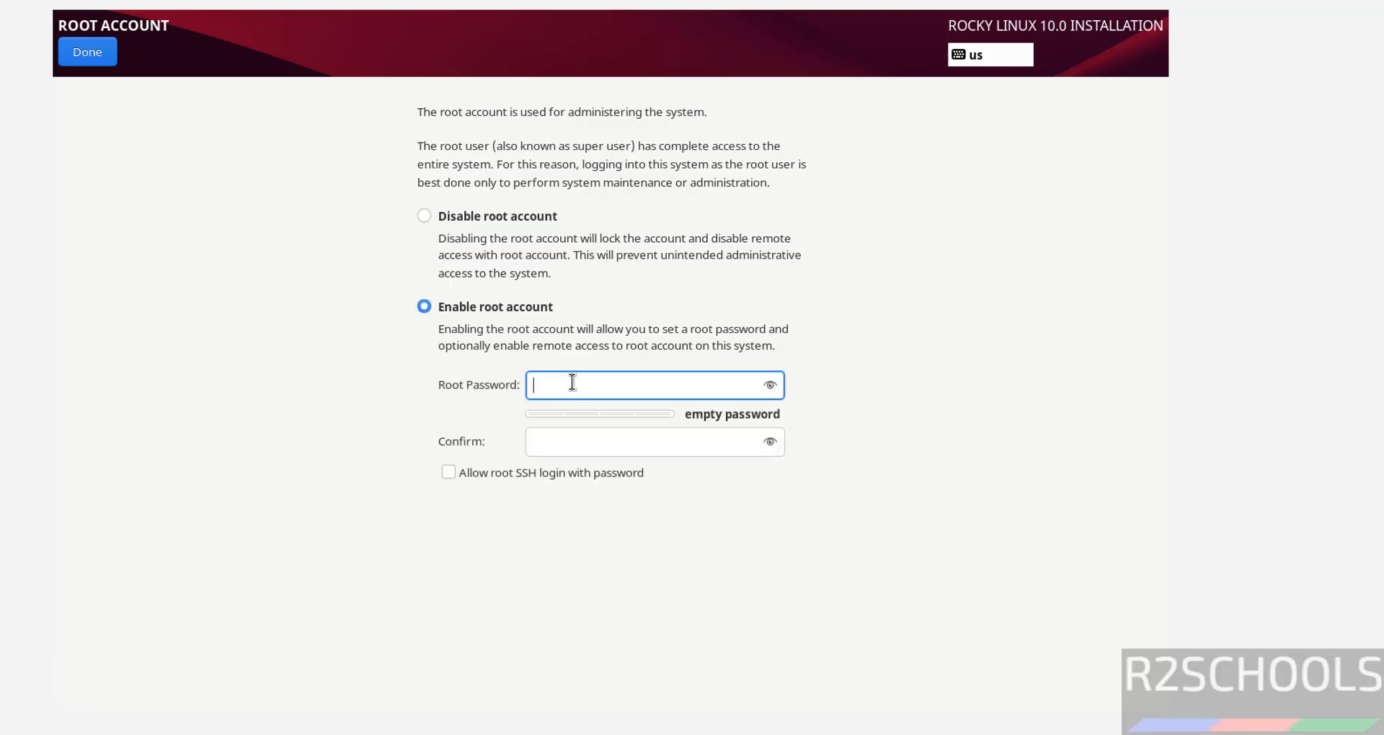
pyautogui.write('*********')
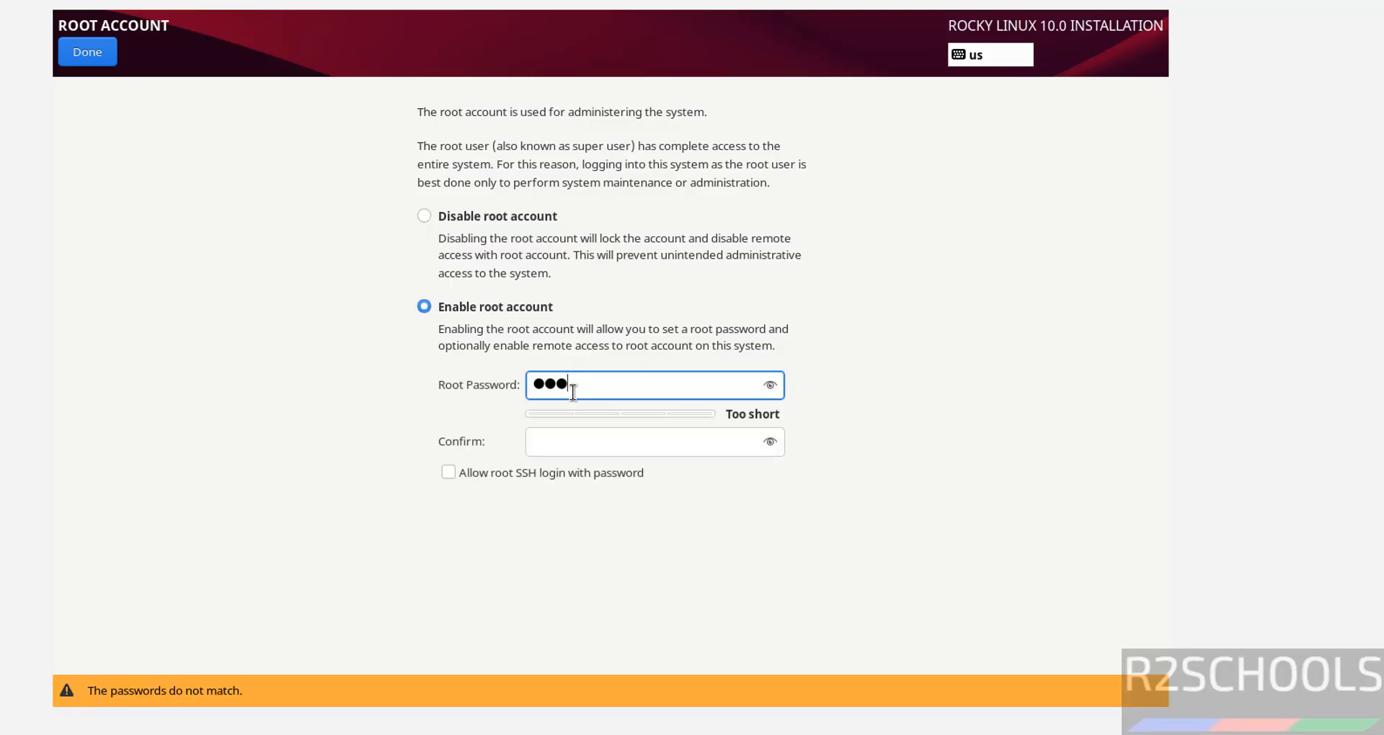
pyautogui.write('******')
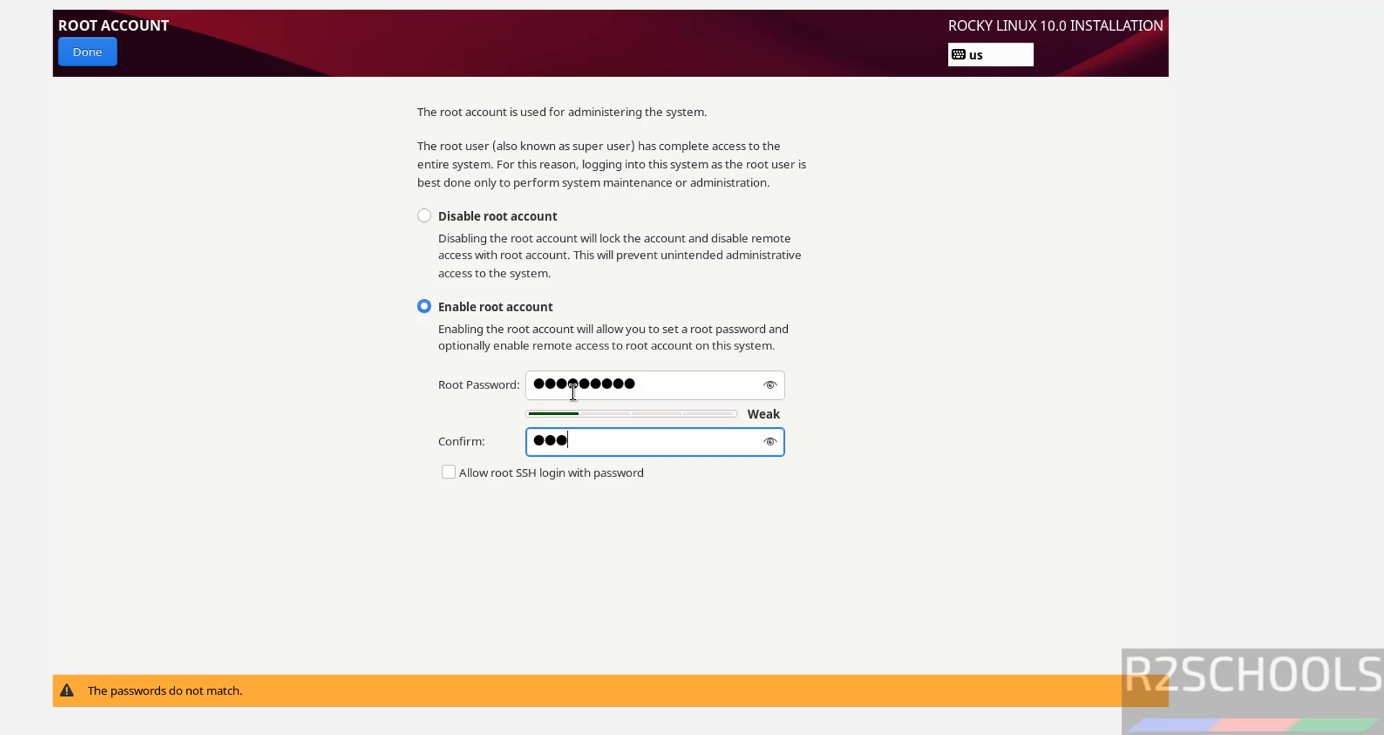
pyautogui.write('***')
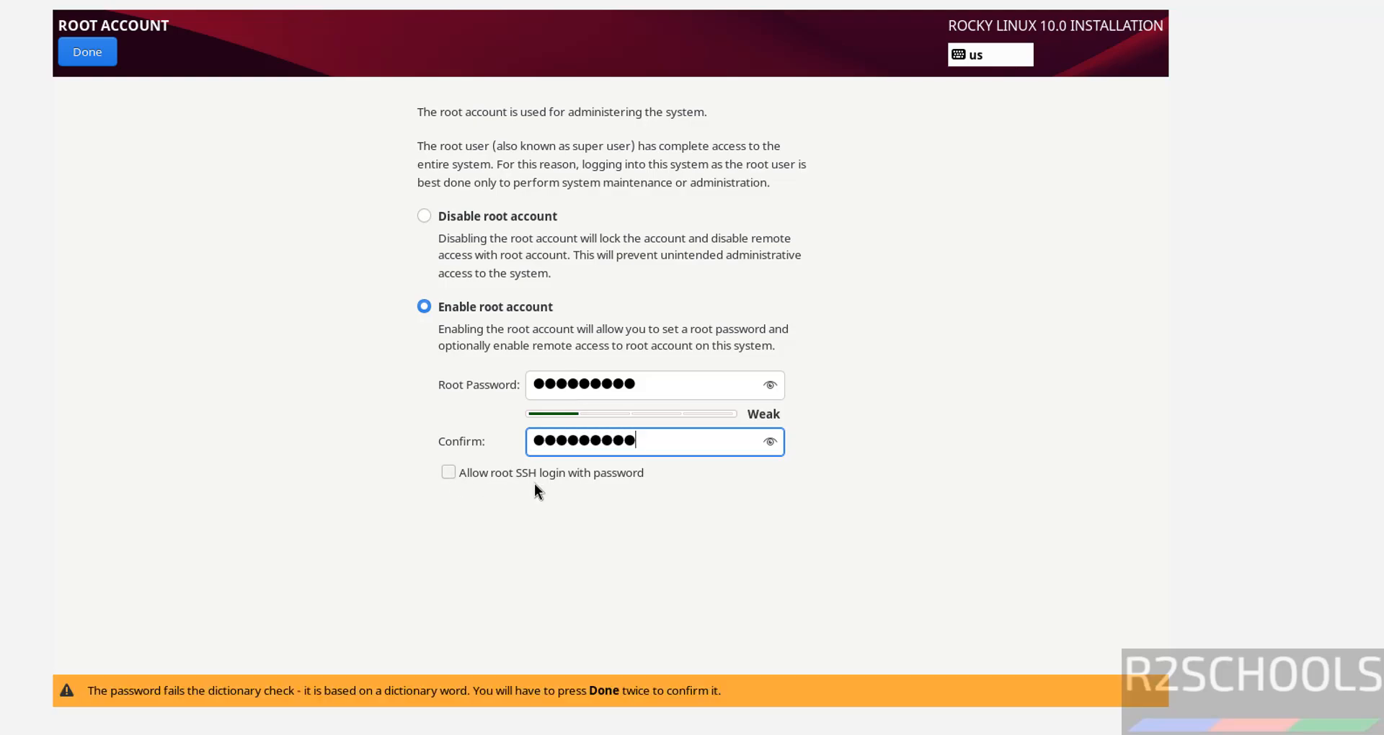
pyautogui.click(487, 477)
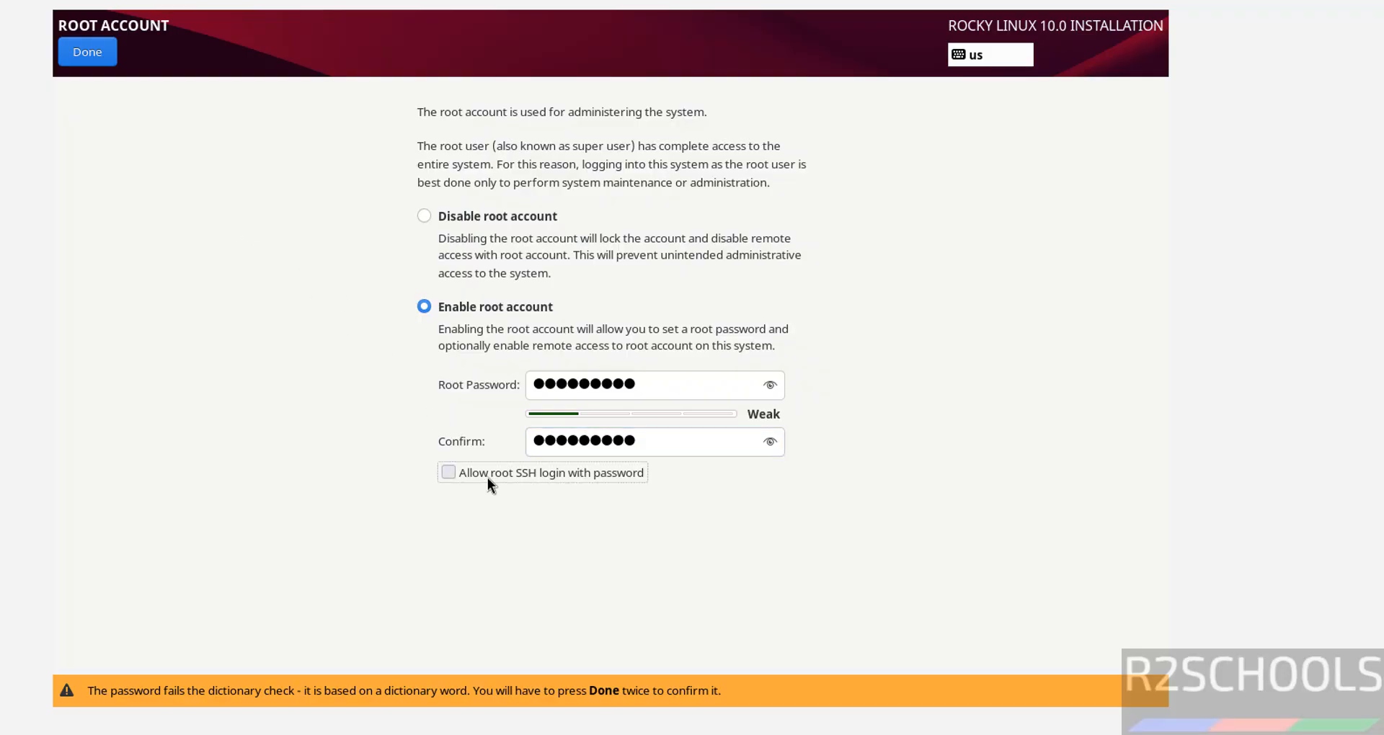
pyautogui.click(79, 52)
pyautogui.click(79, 52)
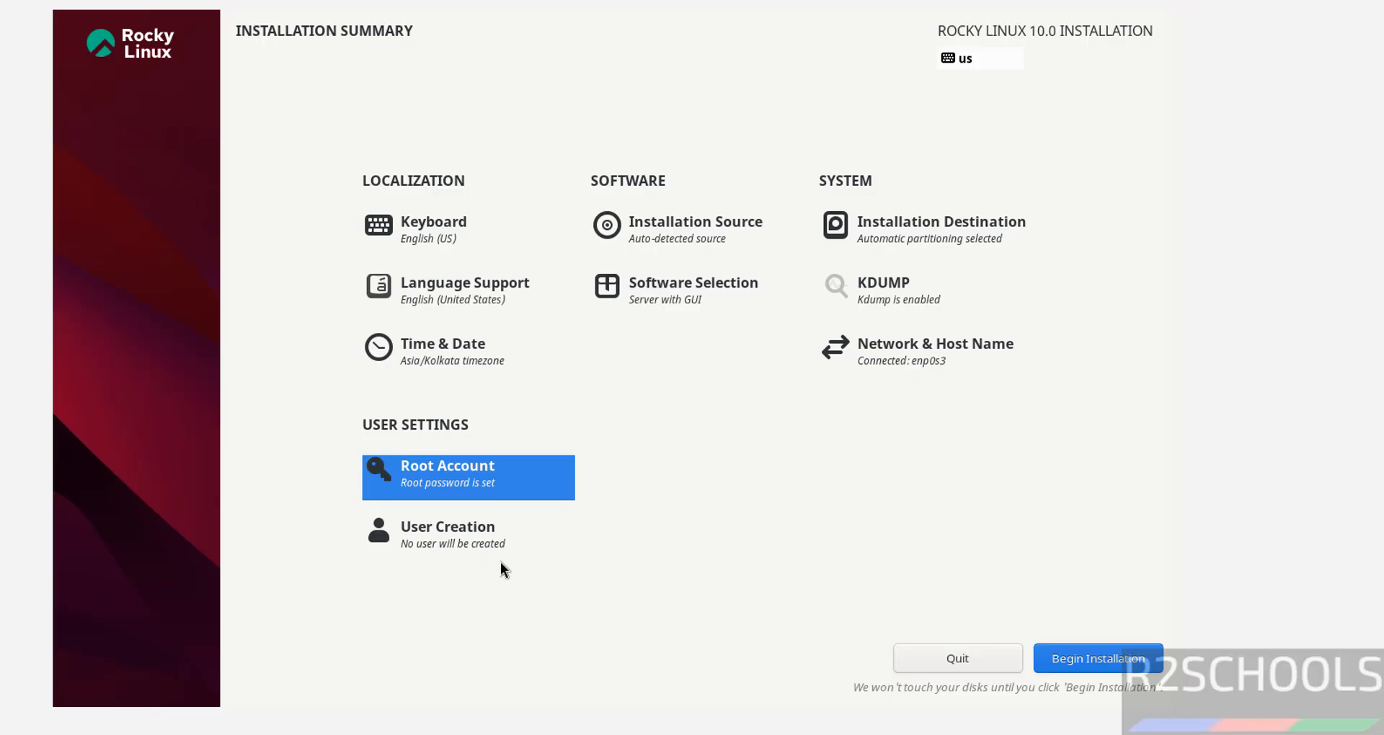
# - Enter the new user's full name, user name and confirmed password, accepting the weak-password warning
pyautogui.click(458, 549)
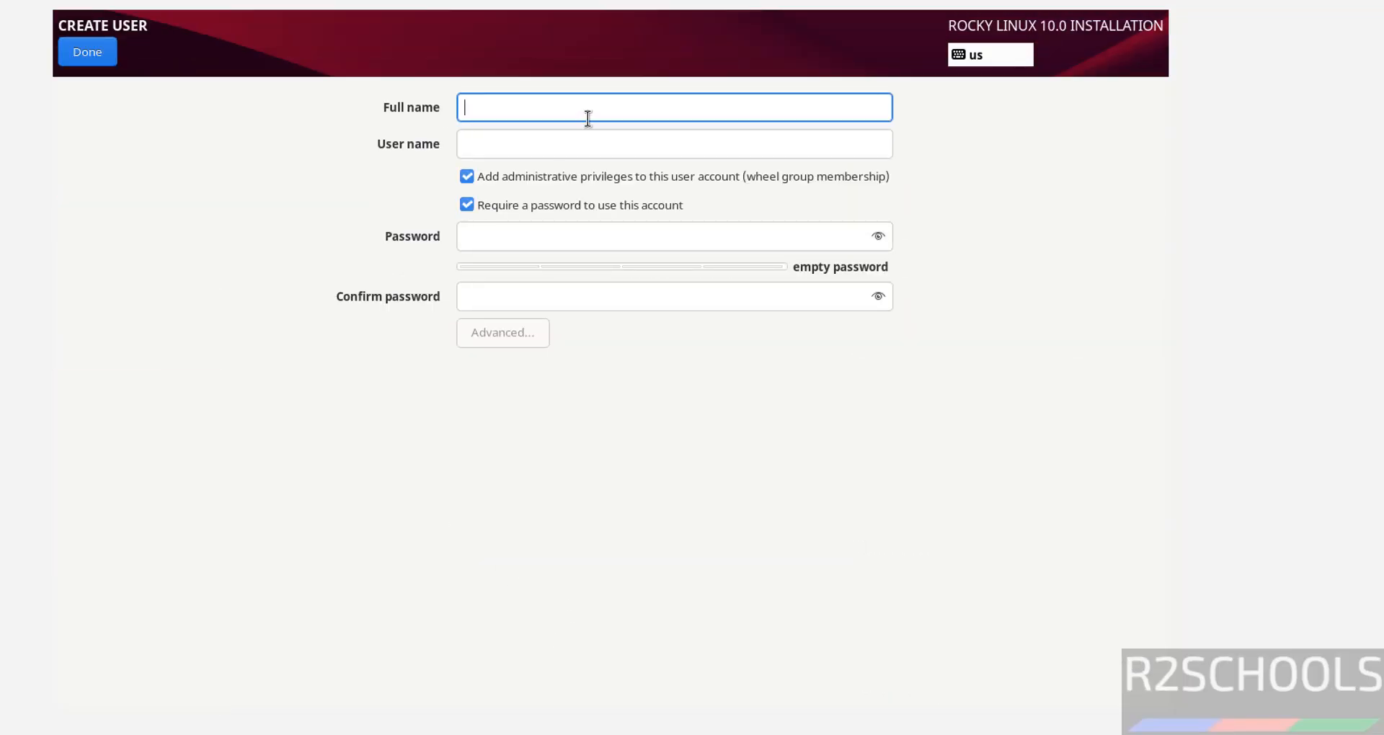
pyautogui.write('r2schools')
pyautogui.press('Tab')
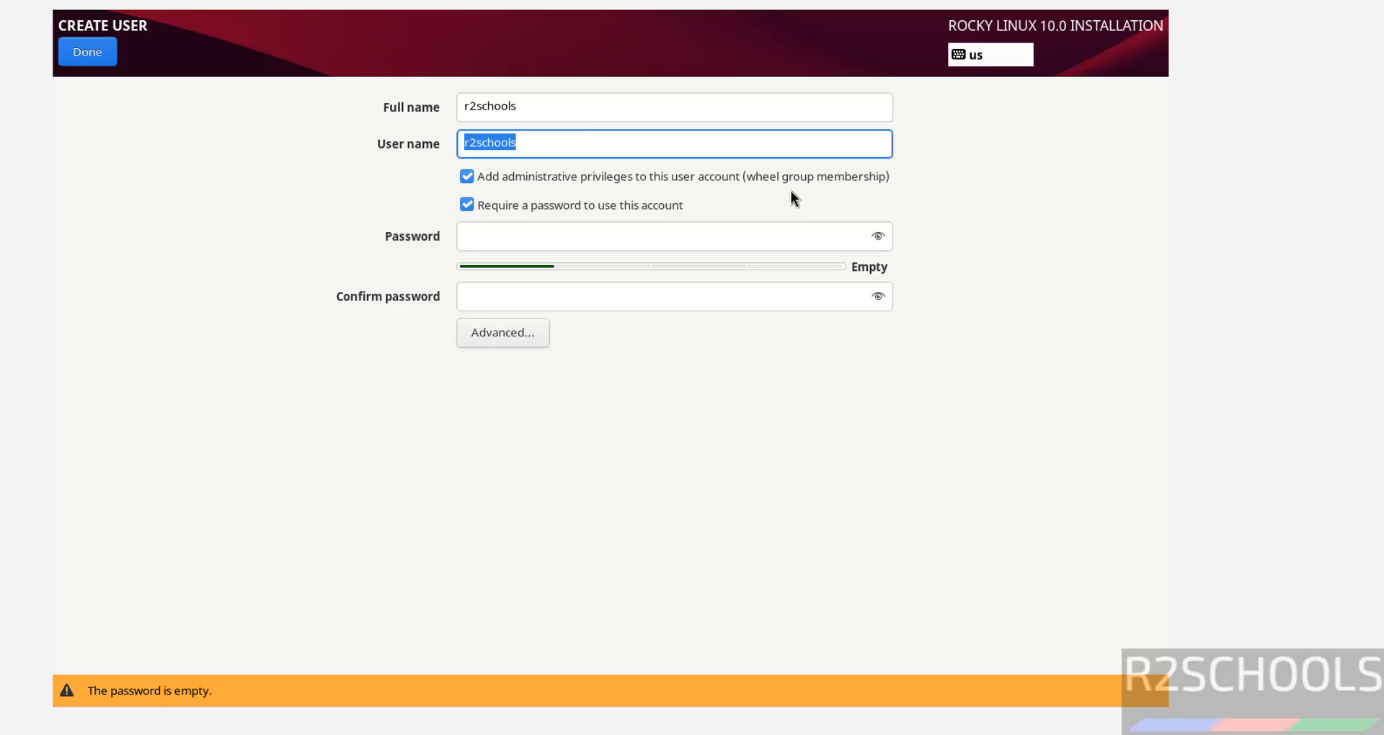
pyautogui.click(598, 240)
pyautogui.write('1234567')
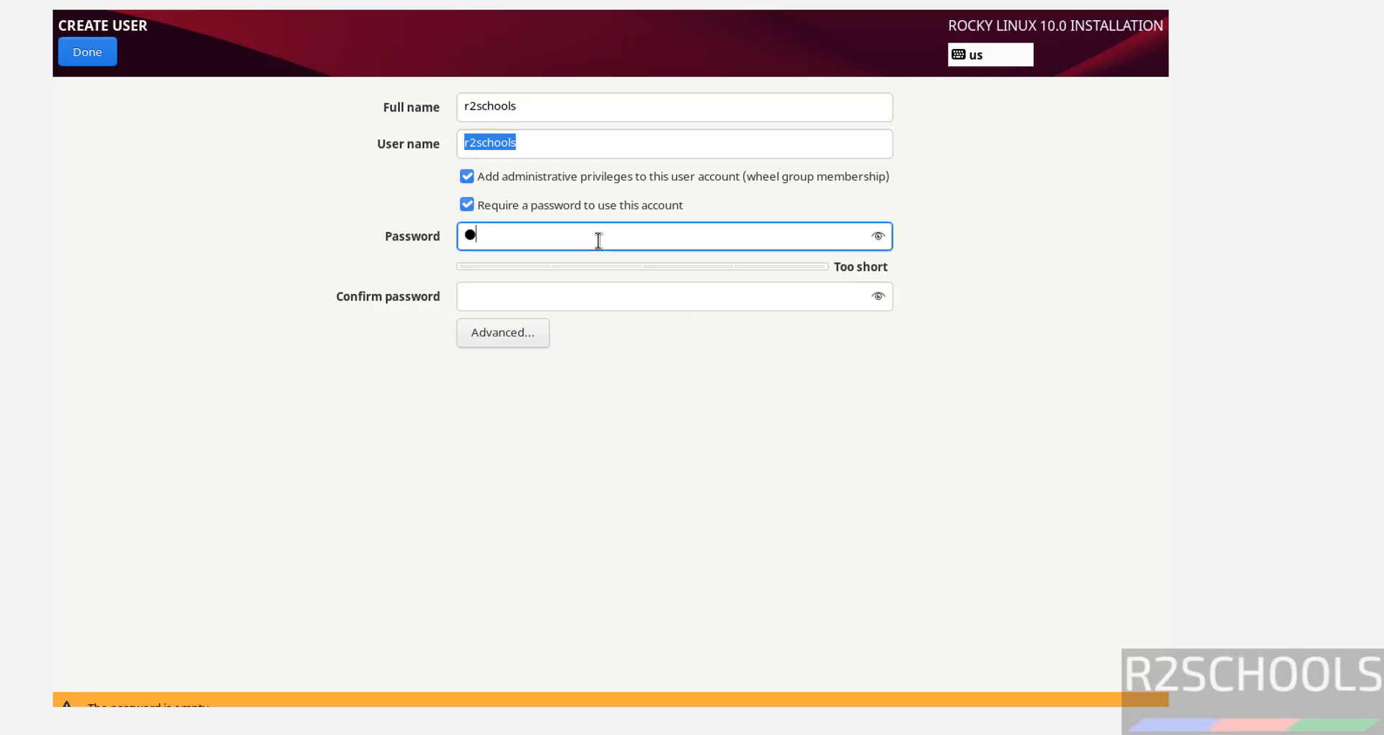
pyautogui.write('890')
pyautogui.press('Tab')
pyautogui.write('123456789')
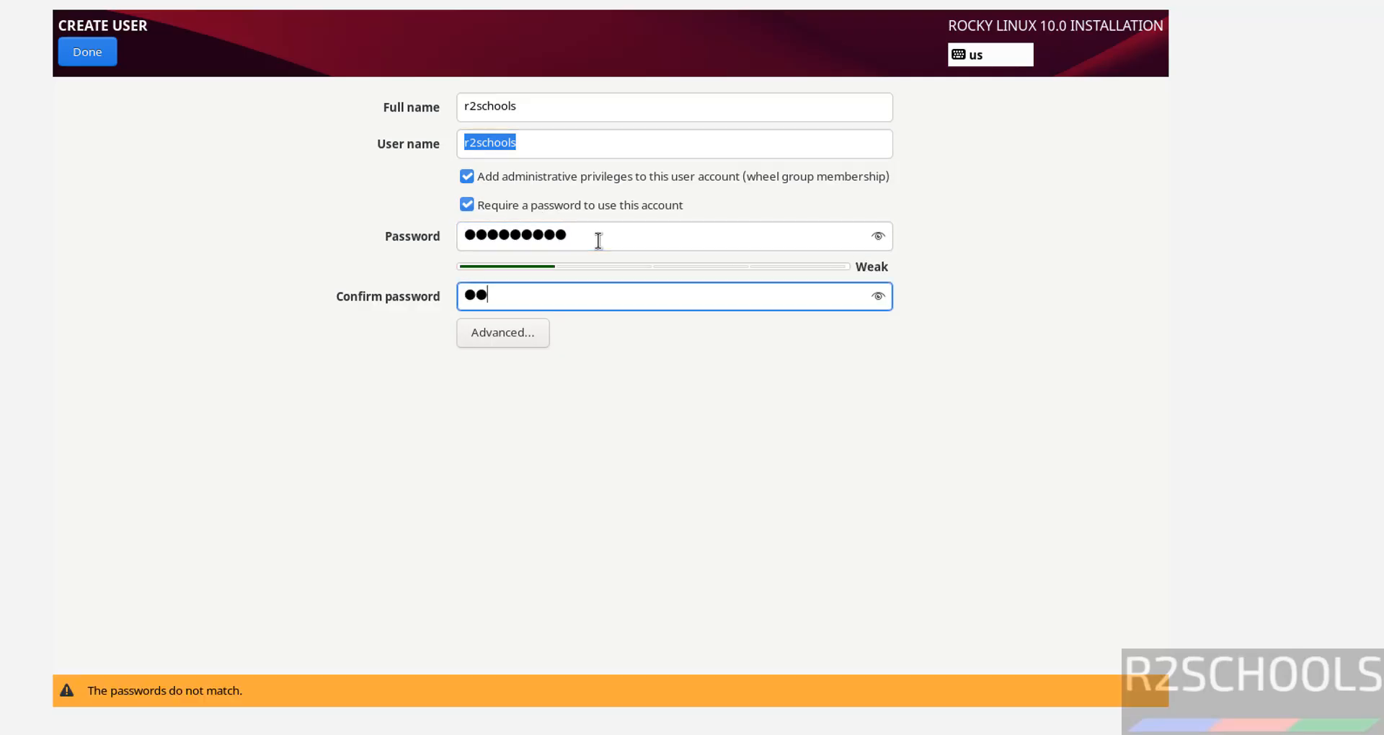
pyautogui.write('0')
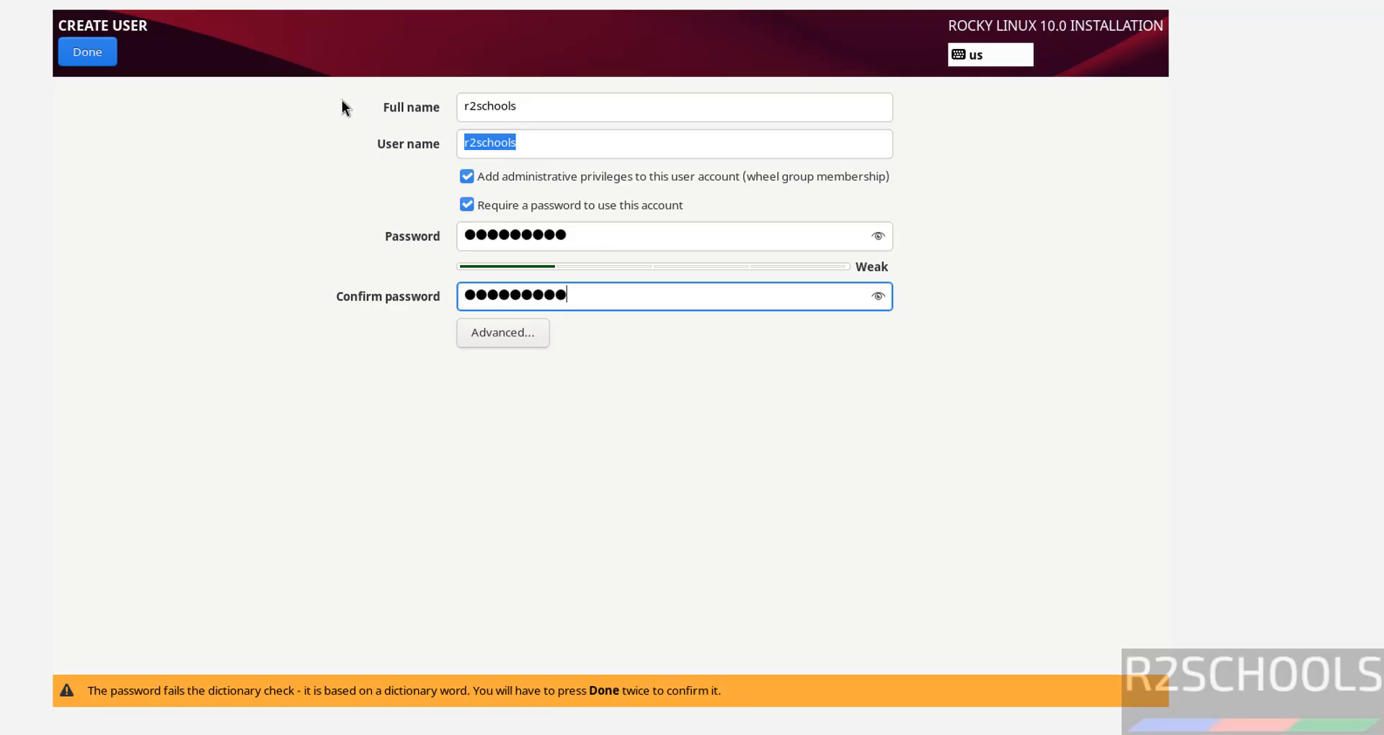
pyautogui.click(86, 42)
pyautogui.click(85, 42)
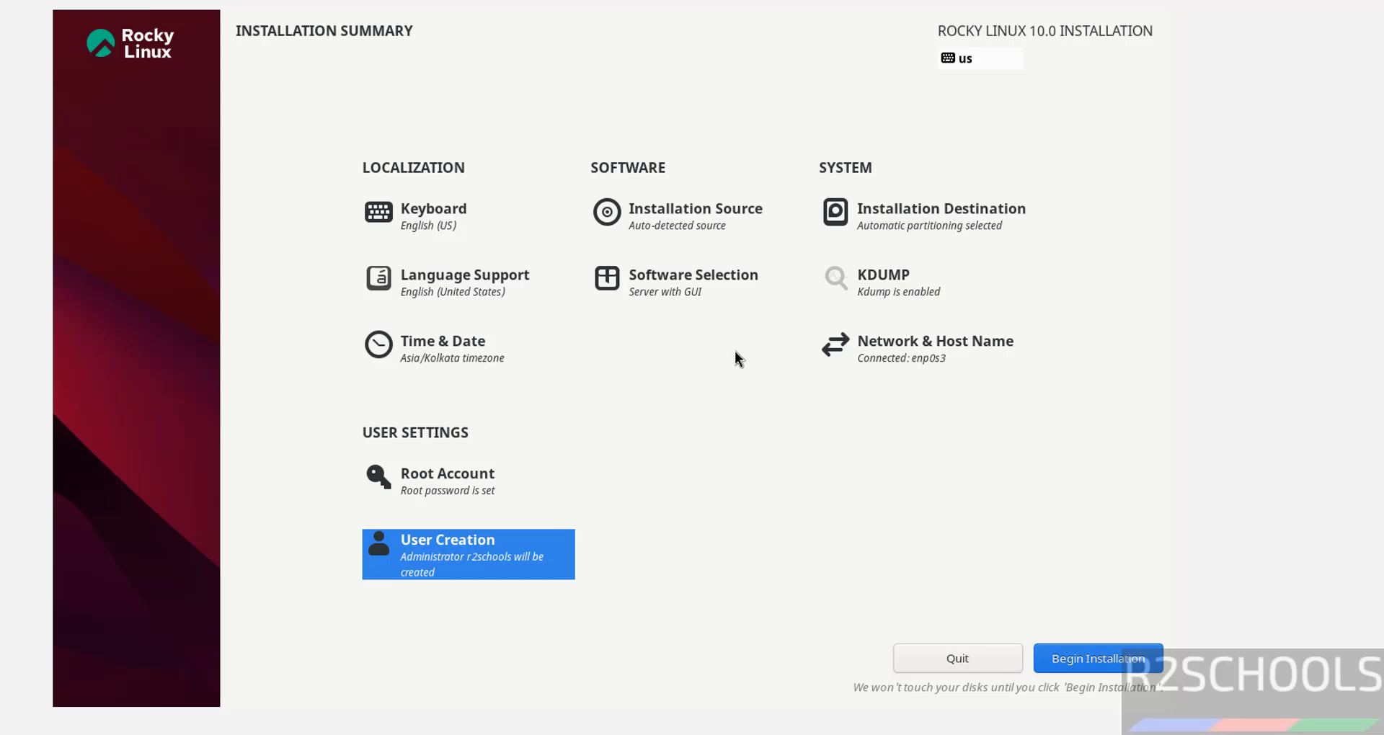
# - Select the Server environment with Mail Server, FTP Server and DNS Name Server add-ons, then open Time & Date
pyautogui.click(678, 286)
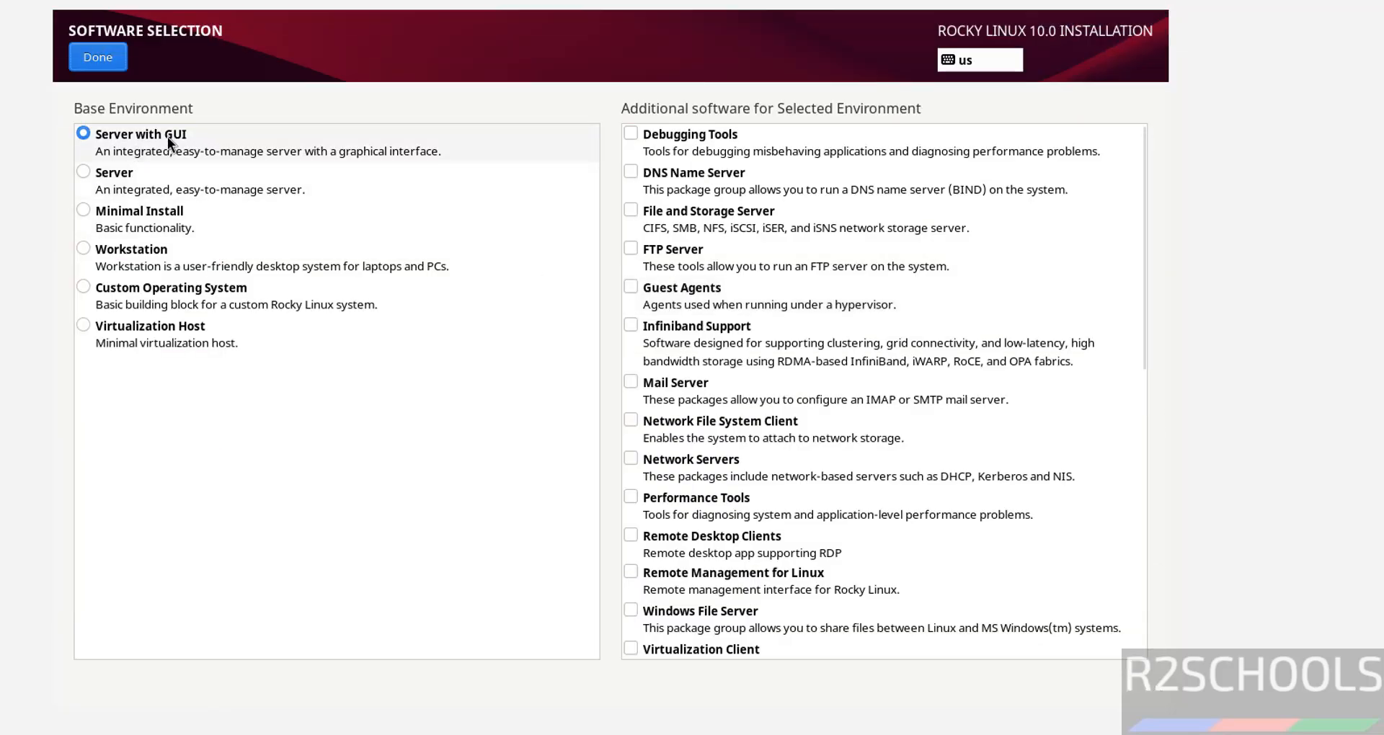
pyautogui.click(89, 176)
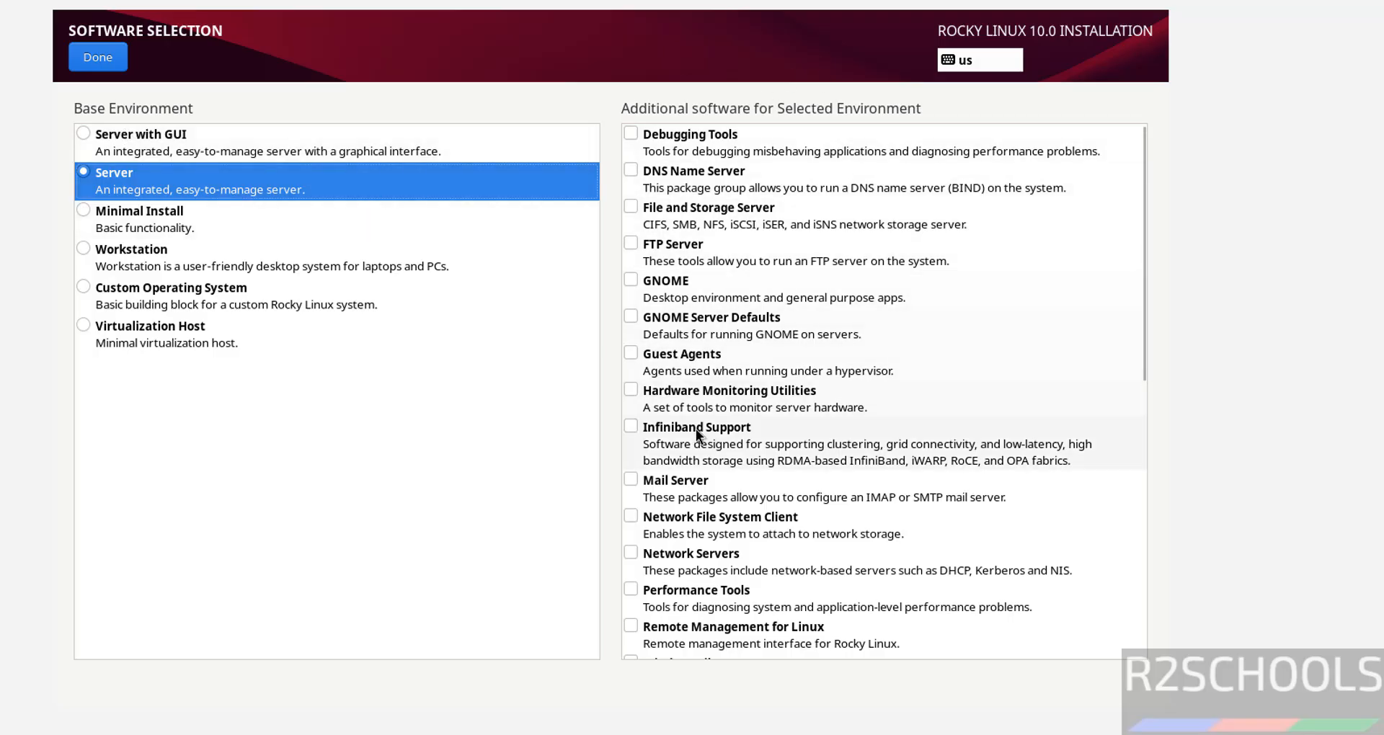
pyautogui.click(630, 481)
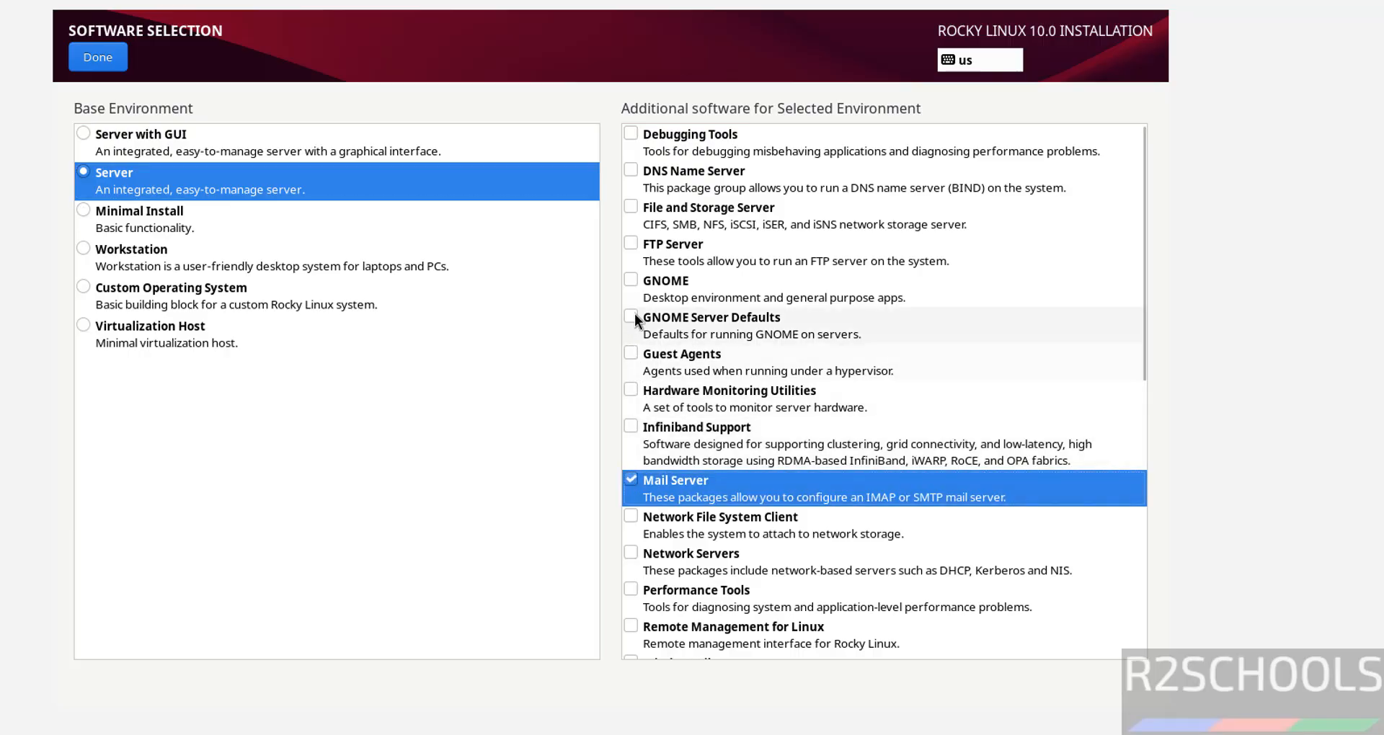
pyautogui.click(633, 242)
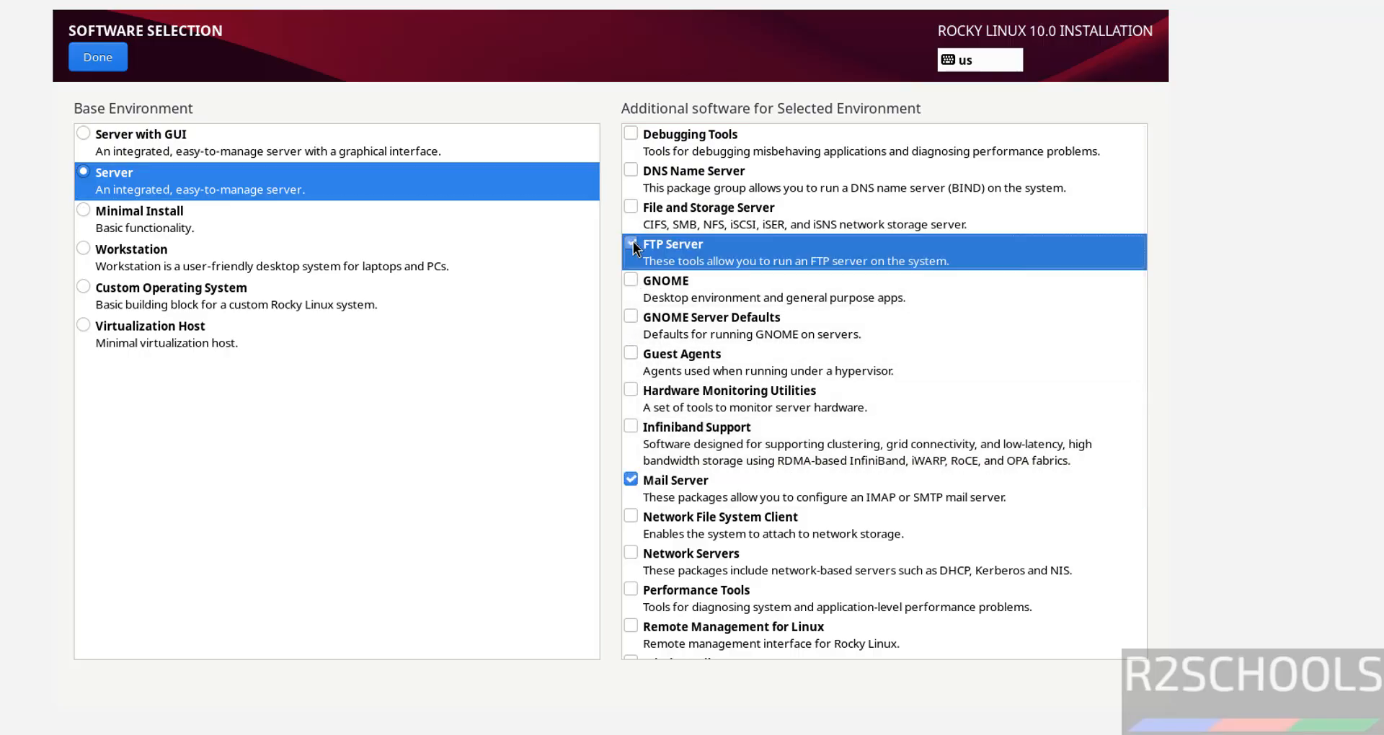
pyautogui.click(631, 171)
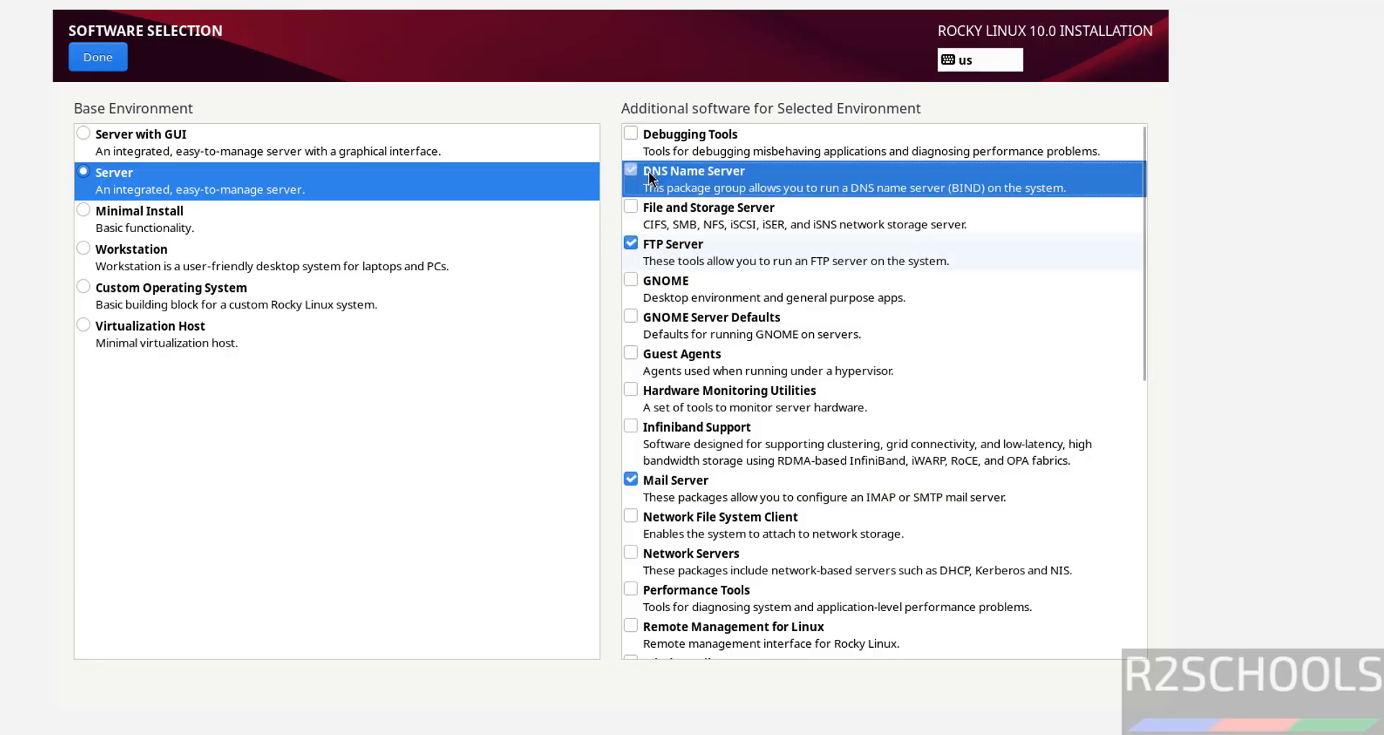
pyautogui.click(100, 63)
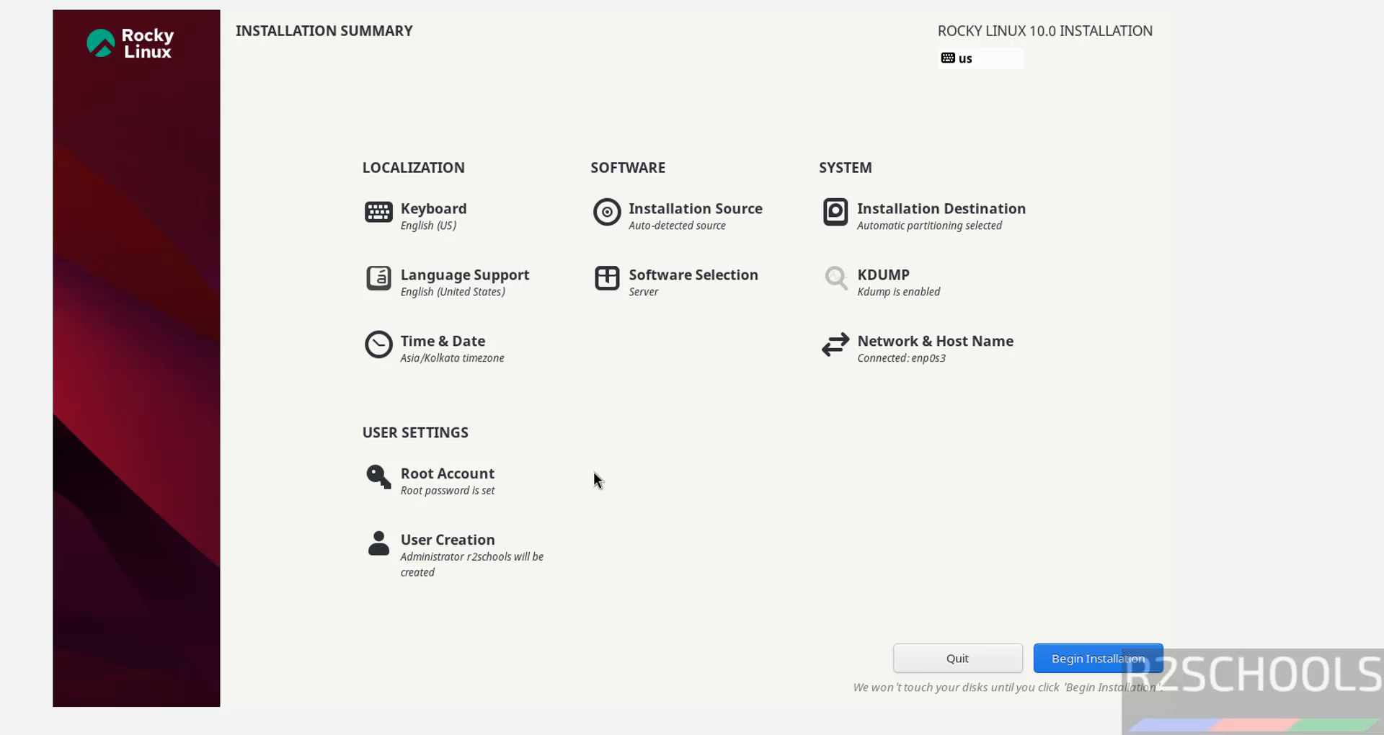
pyautogui.click(458, 341)
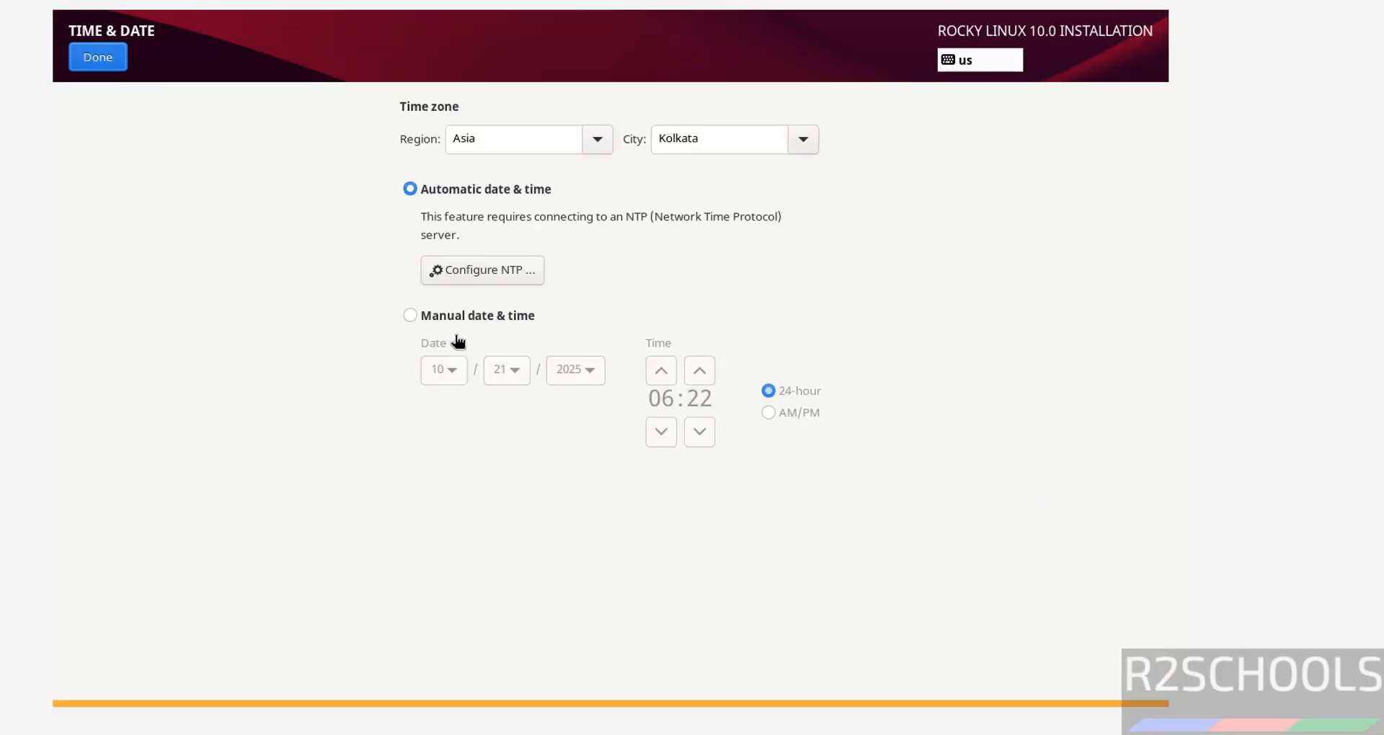
# - Confirm the Asia/Kolkata timezone and the Server software choice, then return to the Installation Summary
pyautogui.click(80, 49)
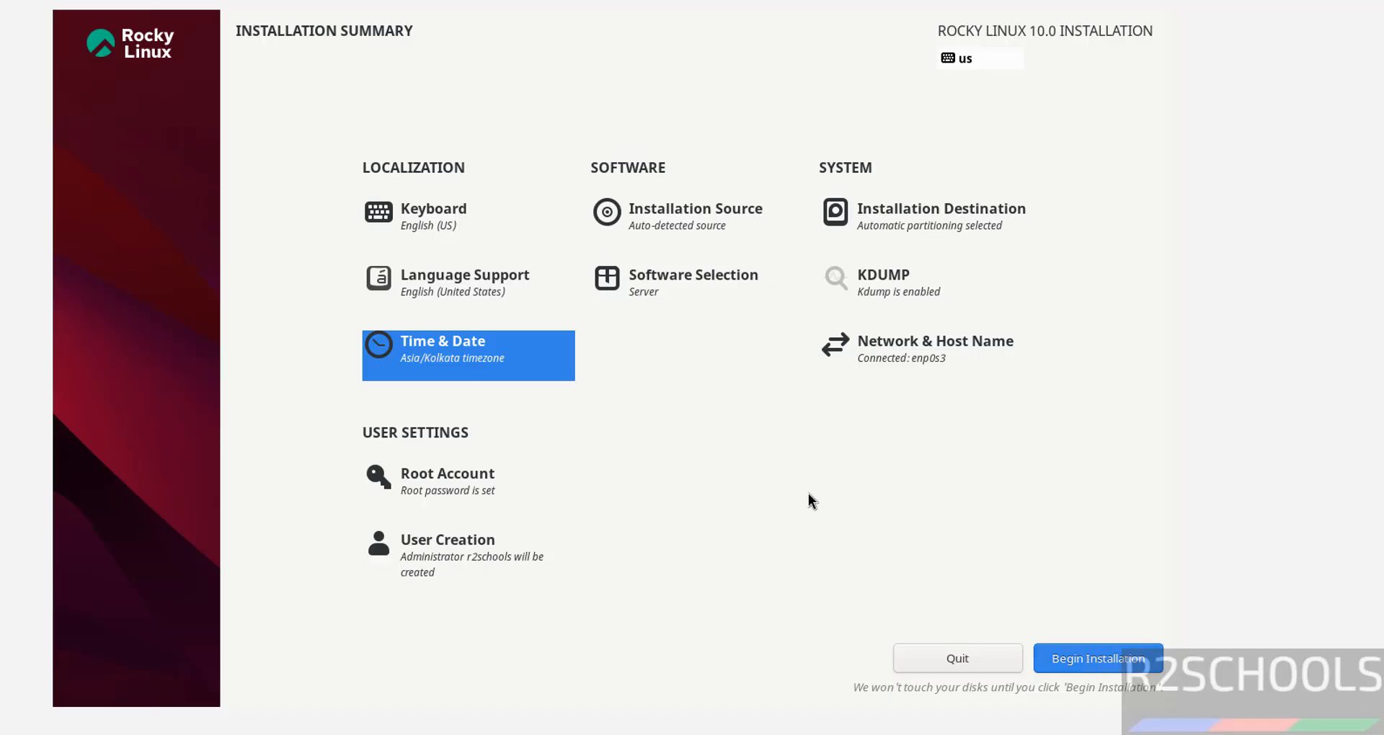
pyautogui.click(663, 306)
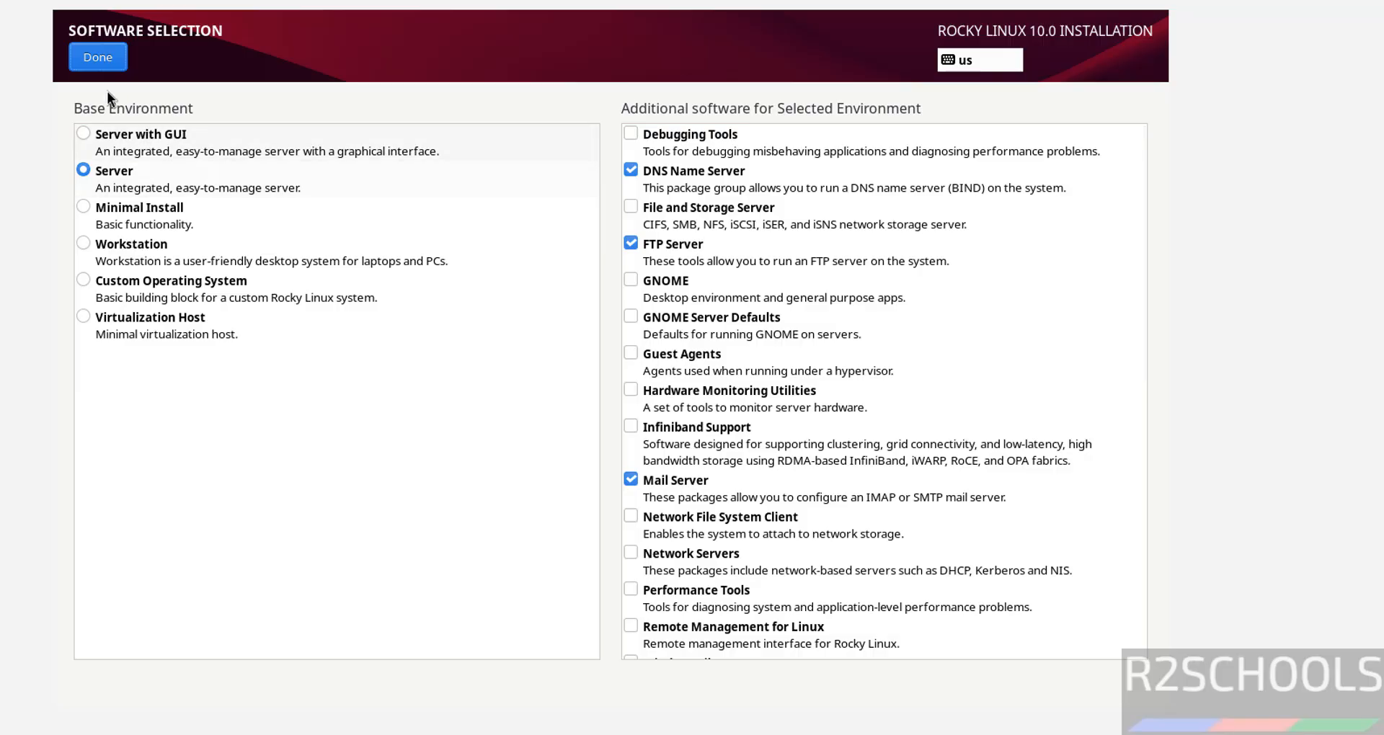
pyautogui.click(98, 57)
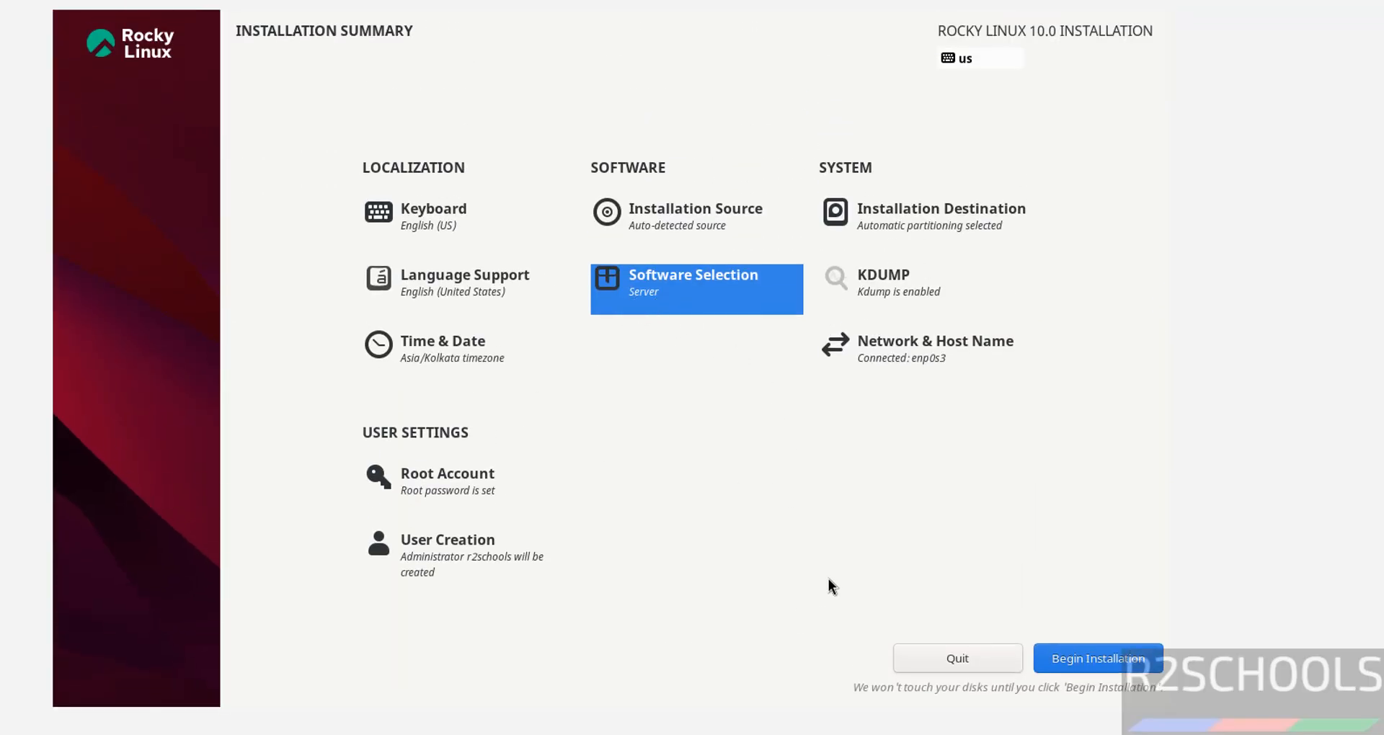
# - Install Rocky Linux 10.0 and reboot the VM to its console login prompt
pyautogui.click(1078, 653)
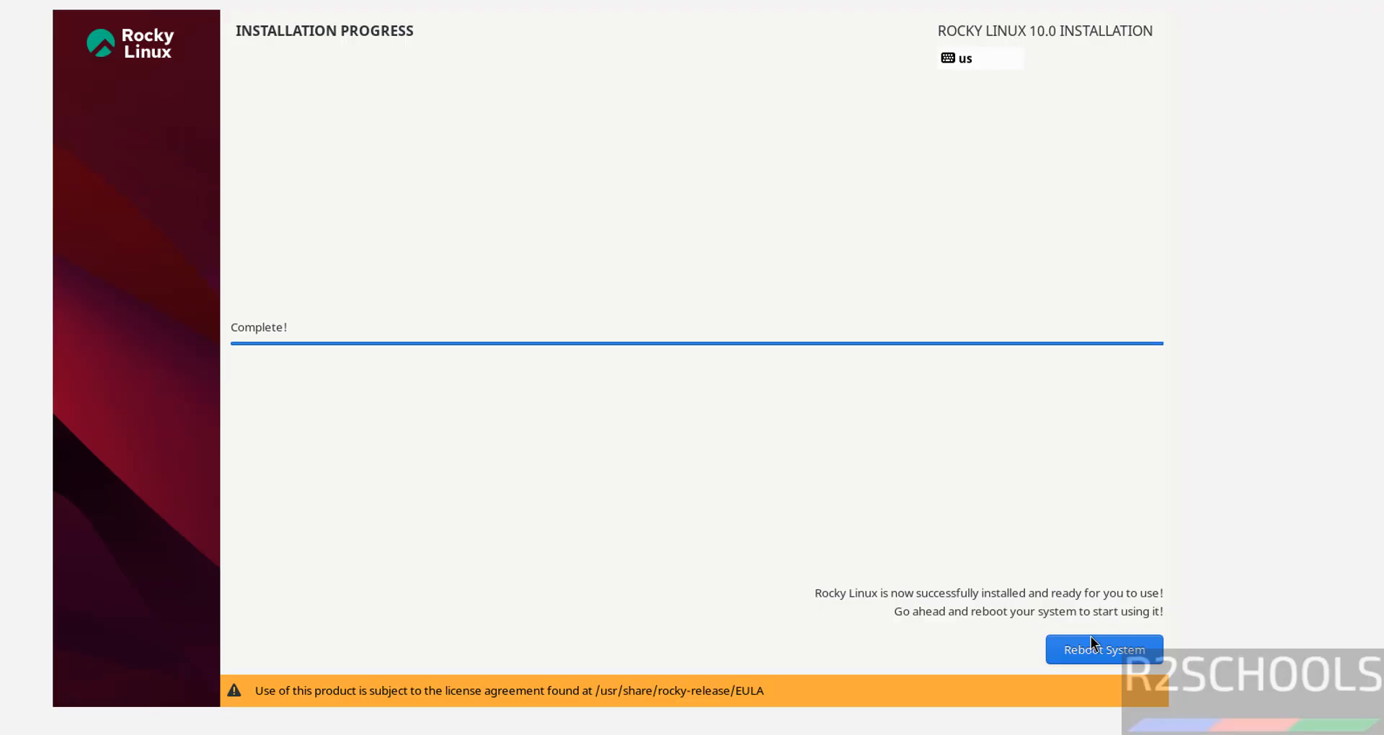
pyautogui.click(1083, 641)
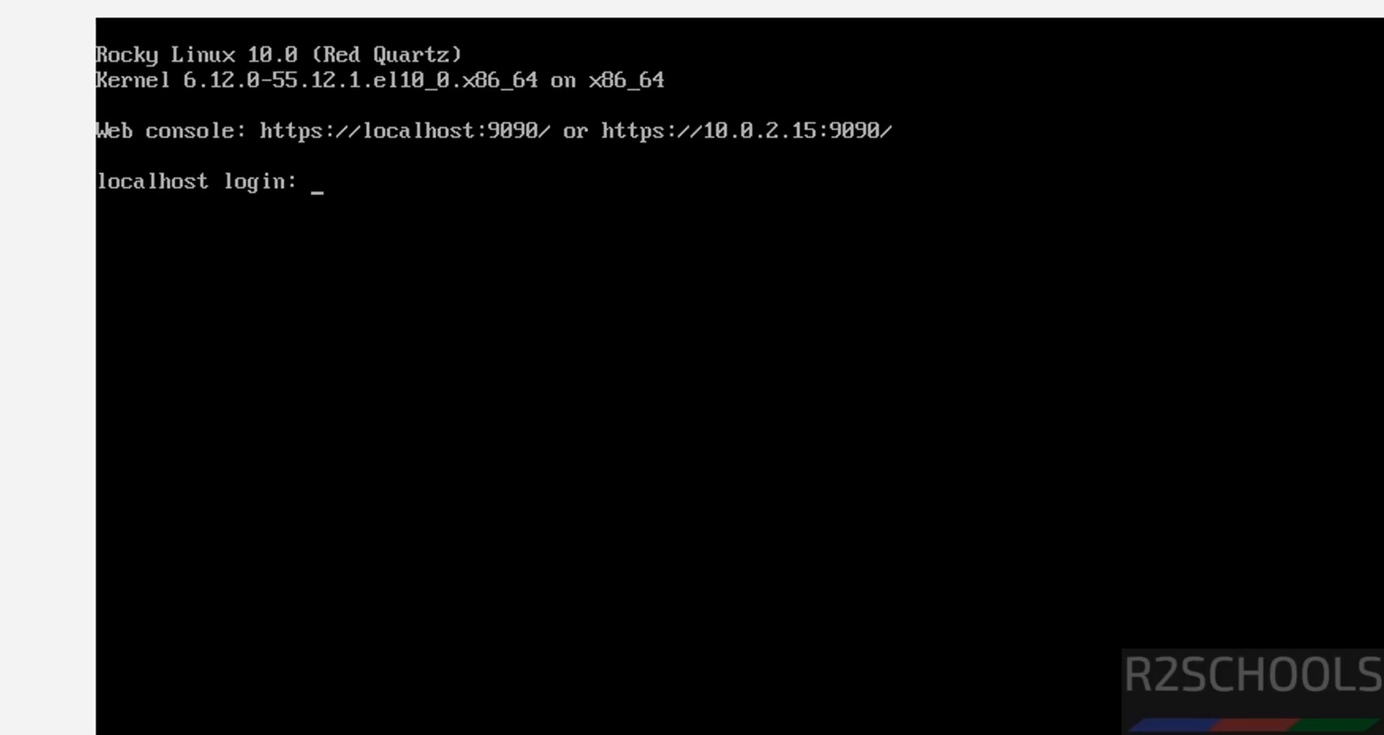
# - Log in at the console as the administrator user and enter the command more /etc/os-release
pyautogui.write('r2schools')
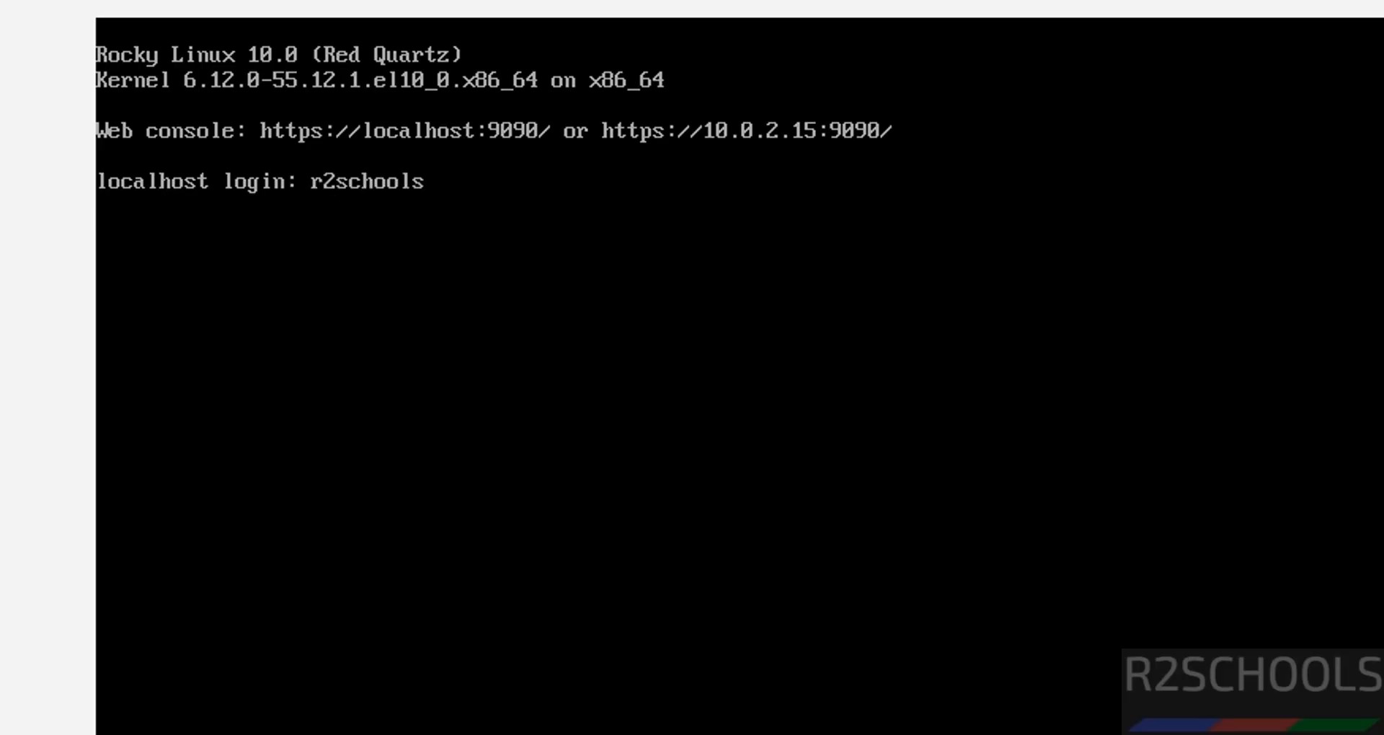
pyautogui.press('Return')
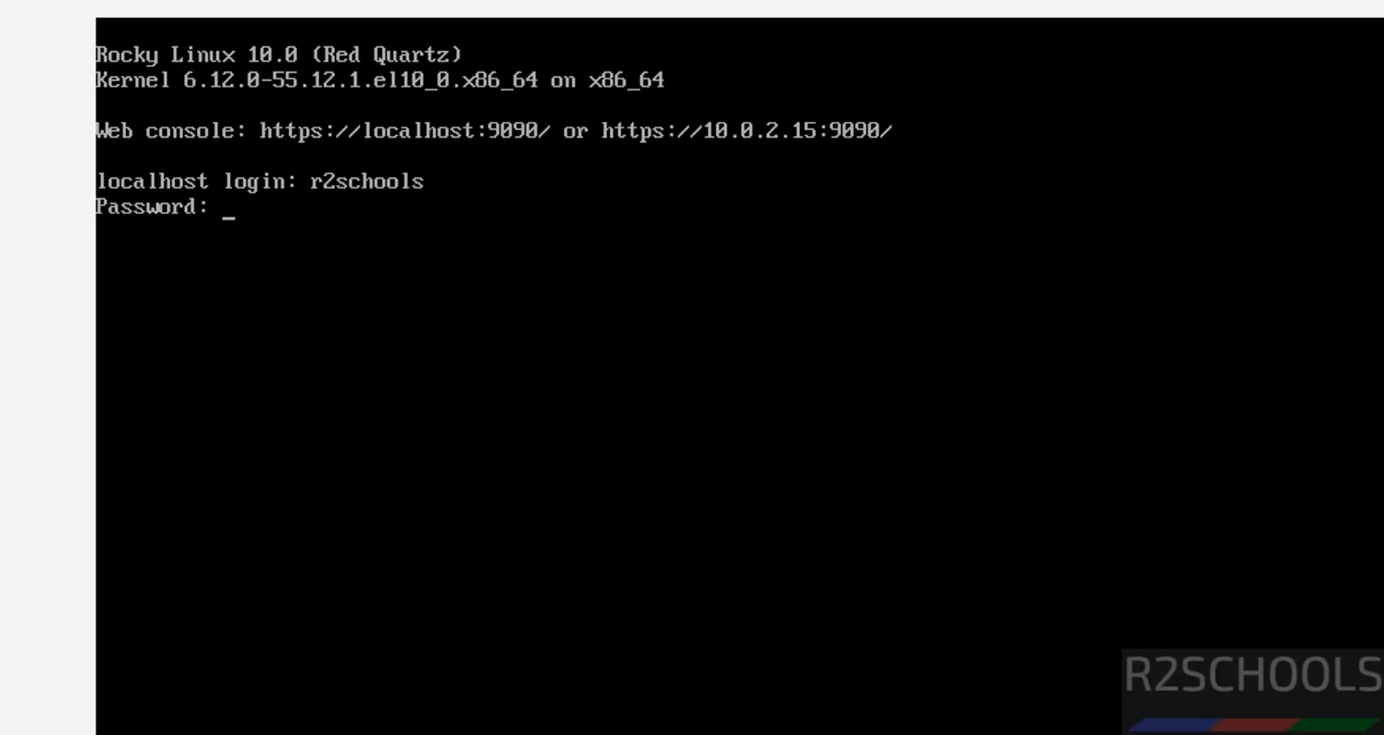
pyautogui.press('Return')
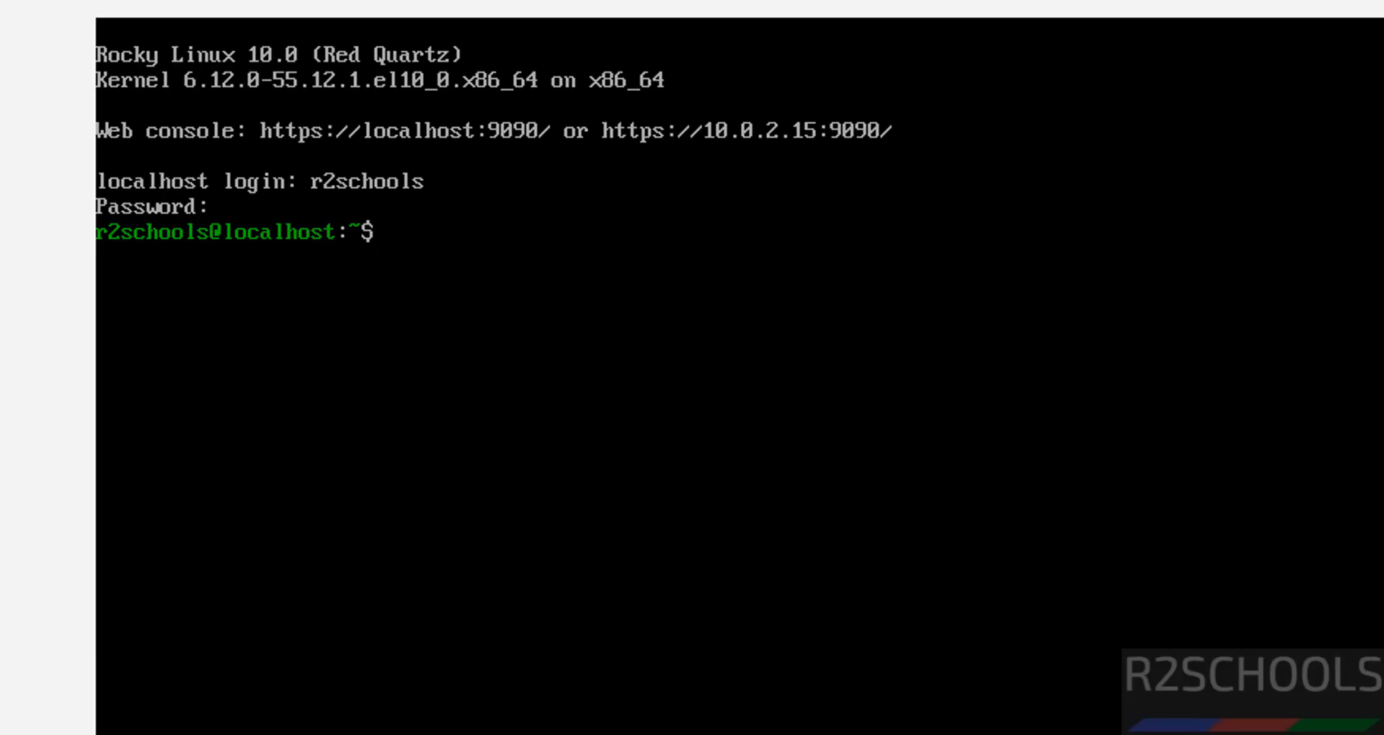
pyautogui.write('more /etc/os-release')
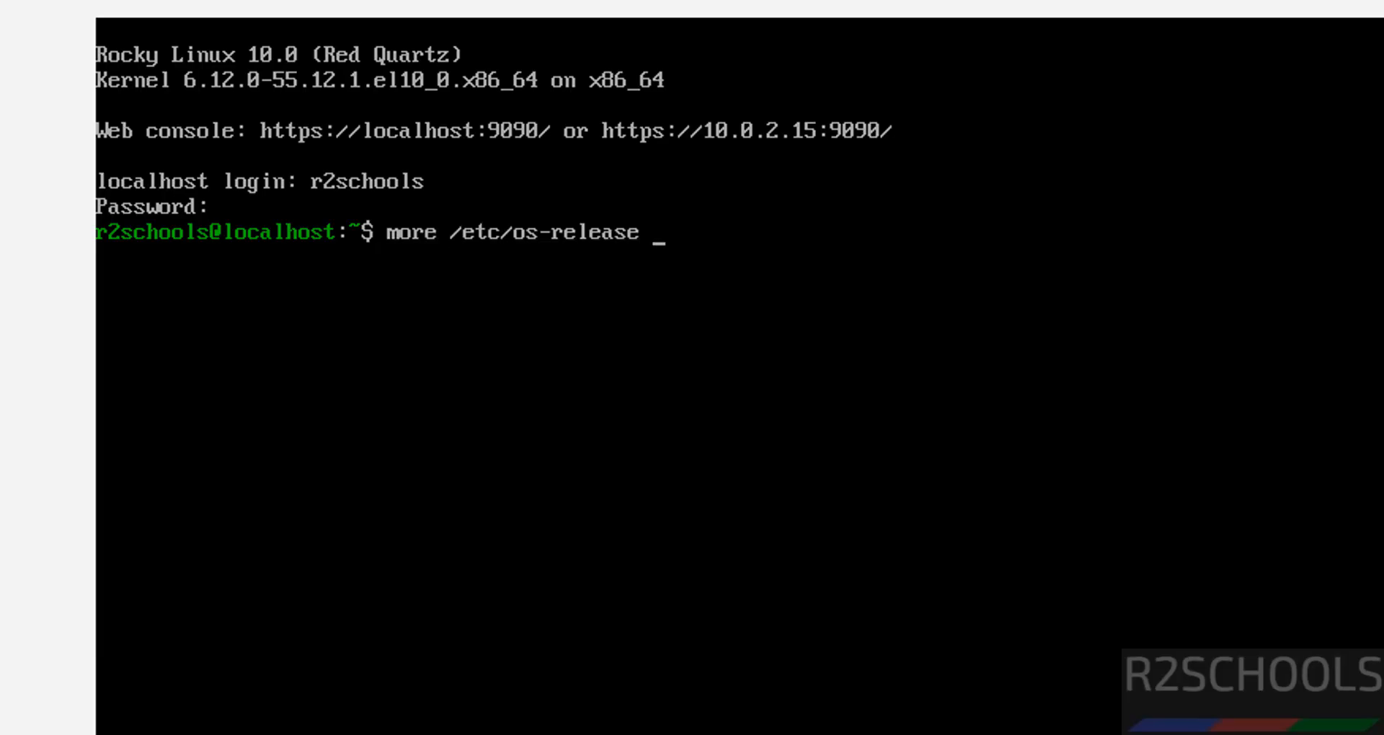
# - Show the OS release details, run sudo dnf update, and approve the 168-package transaction with y
pyautogui.press('Return')
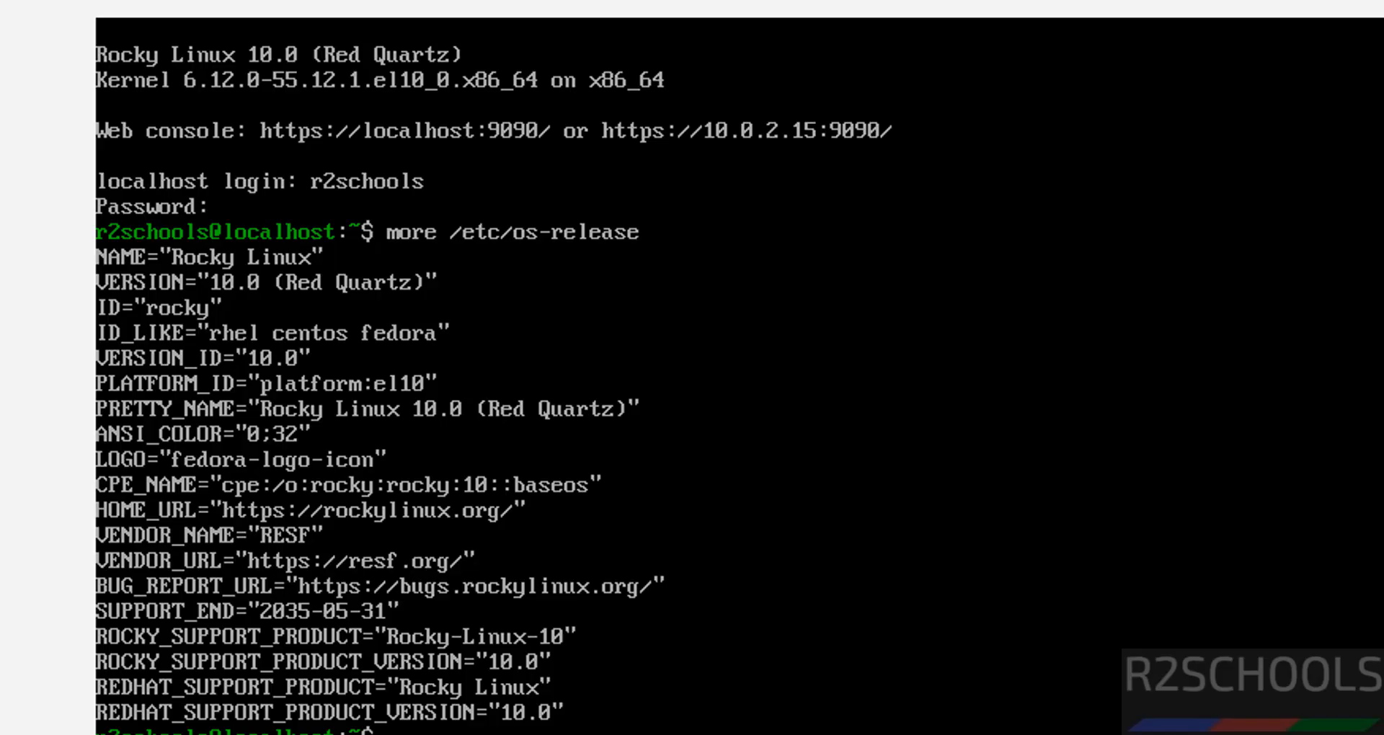
pyautogui.write('sudo dnf upda')
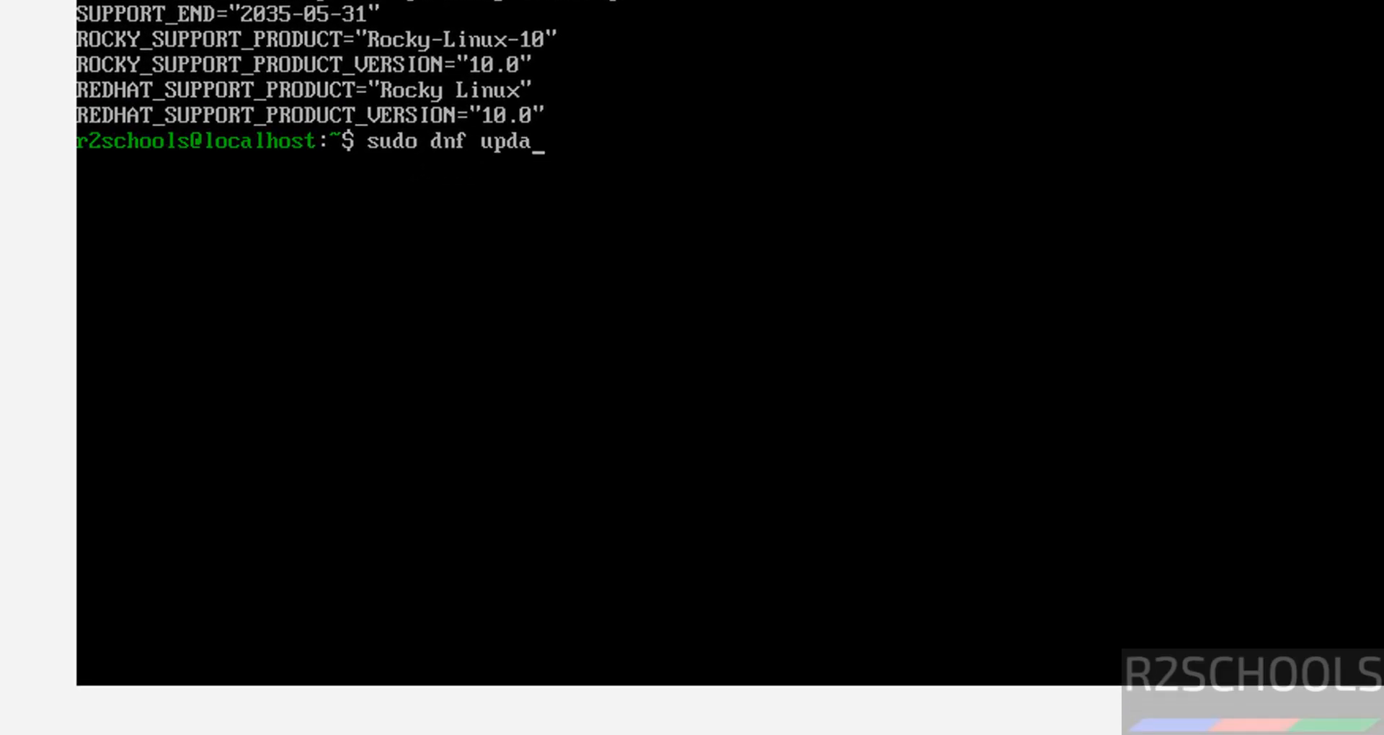
pyautogui.write('te && sudo')
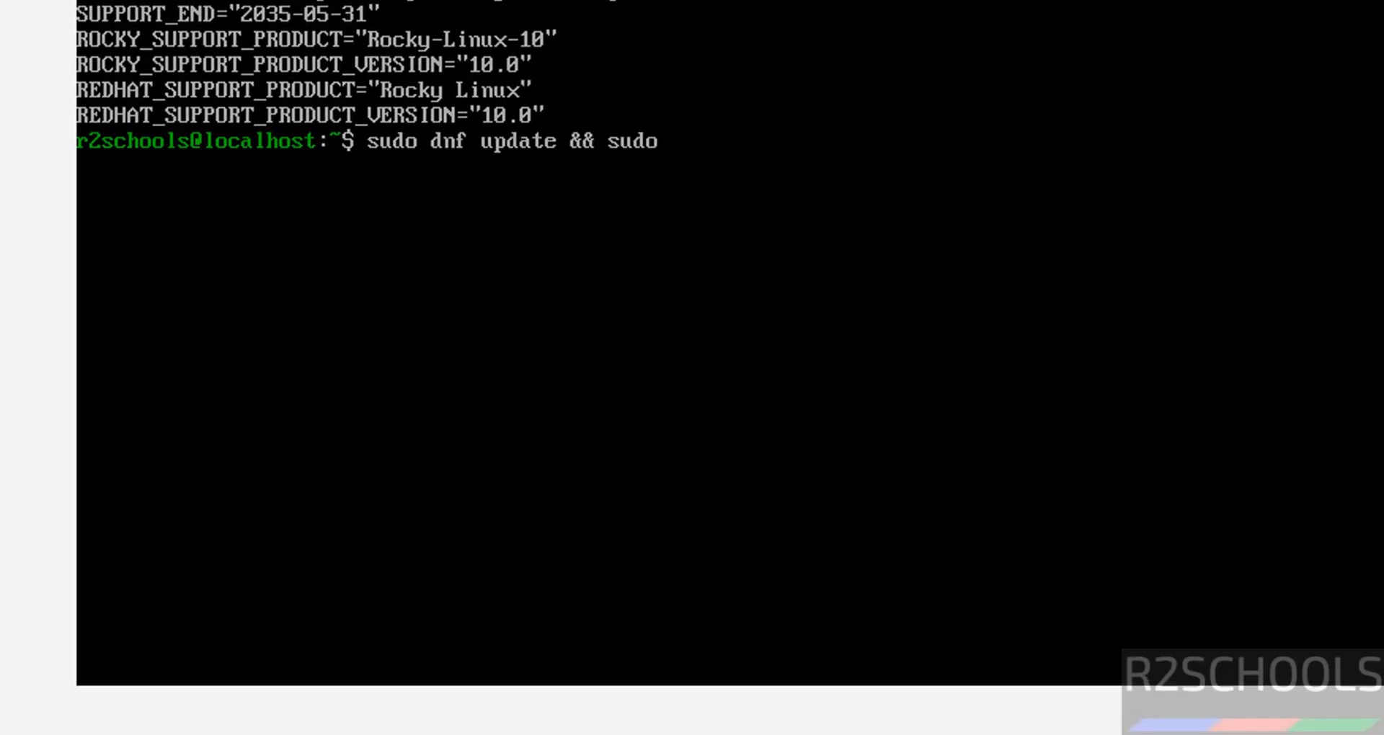
pyautogui.write(' dnf uprgade')
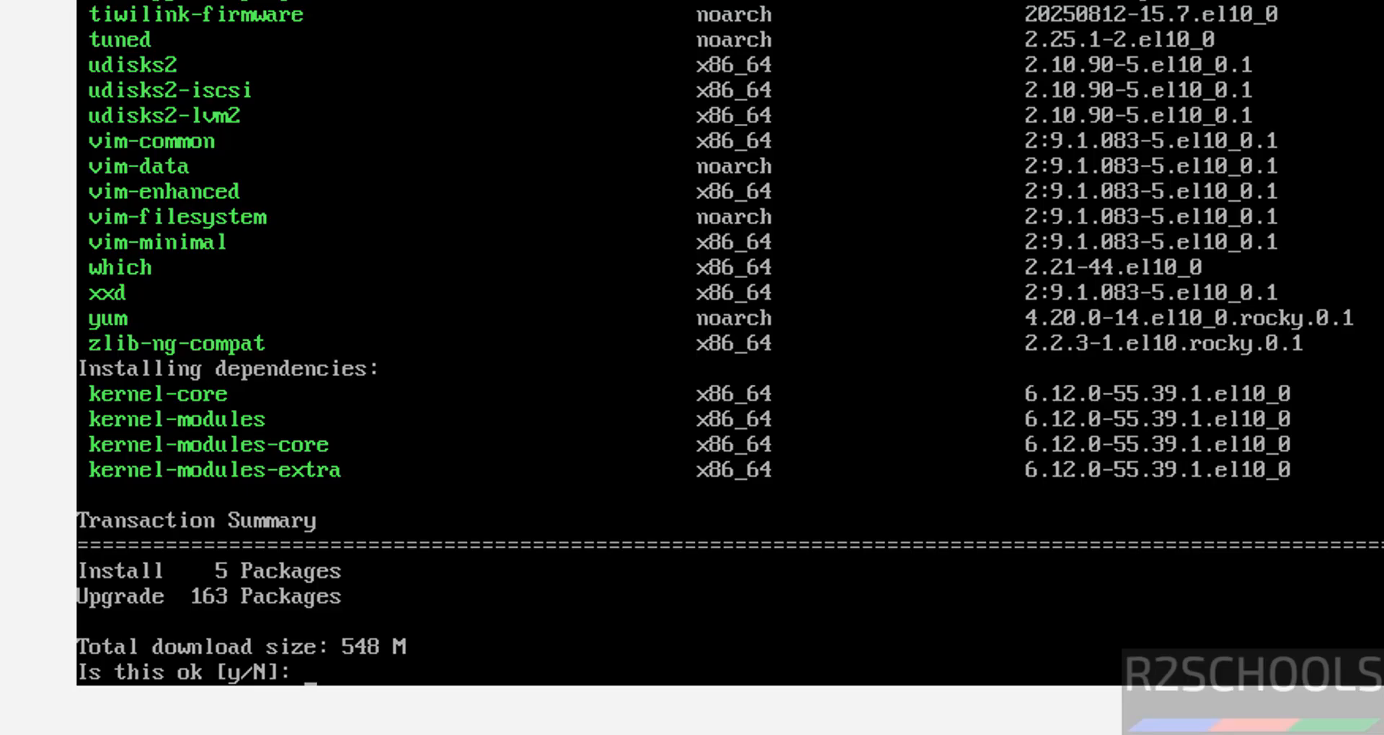
pyautogui.write('y')
pyautogui.press('BackSpace')
pyautogui.write('y')
pyautogui.press('Return')
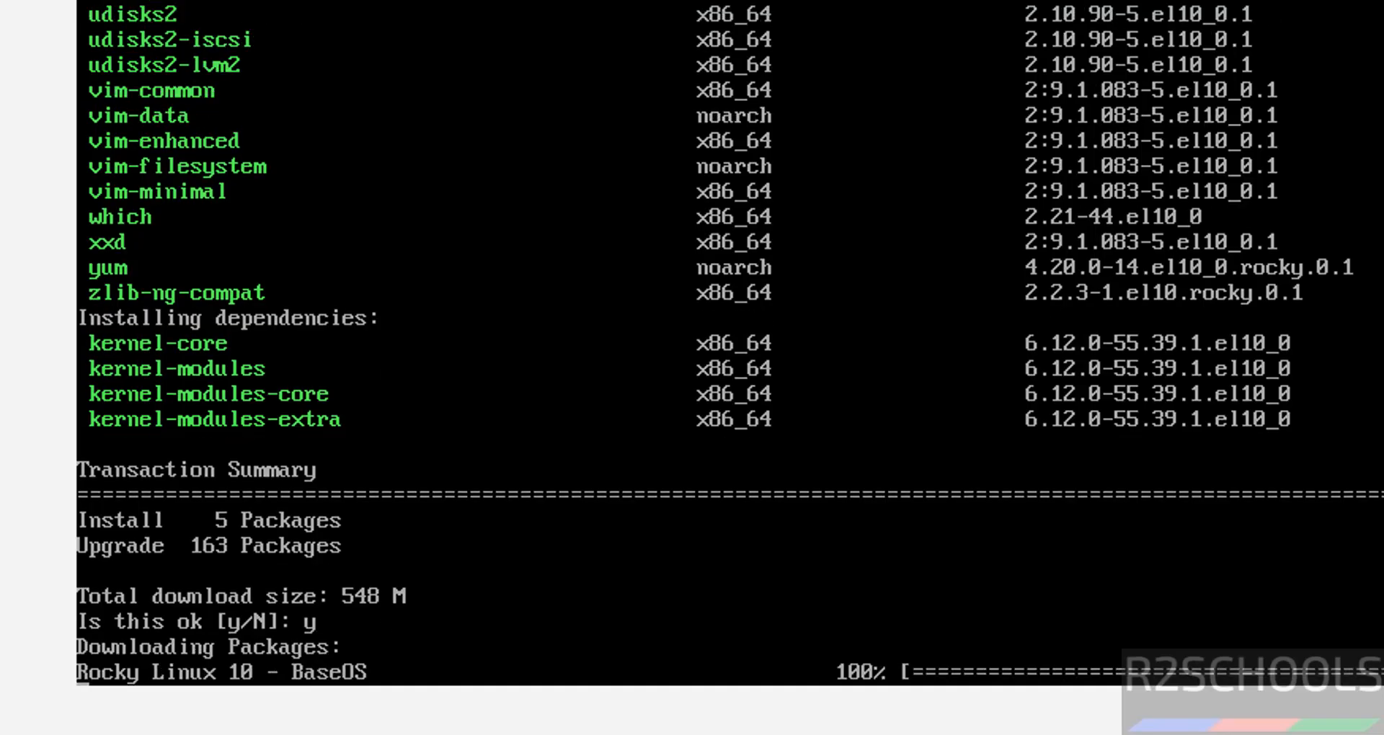